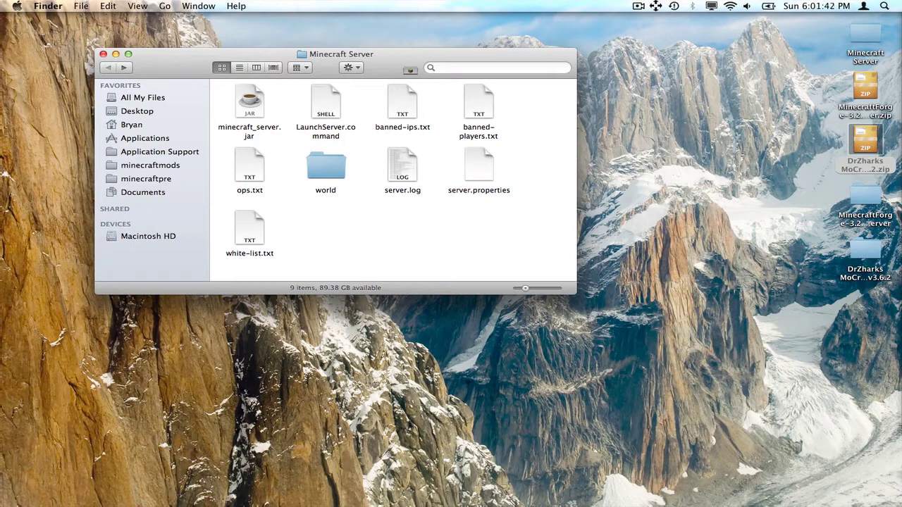
- Close the Minecraft Server folder window and reopen the folder from the desktop
left_click(776, 245)
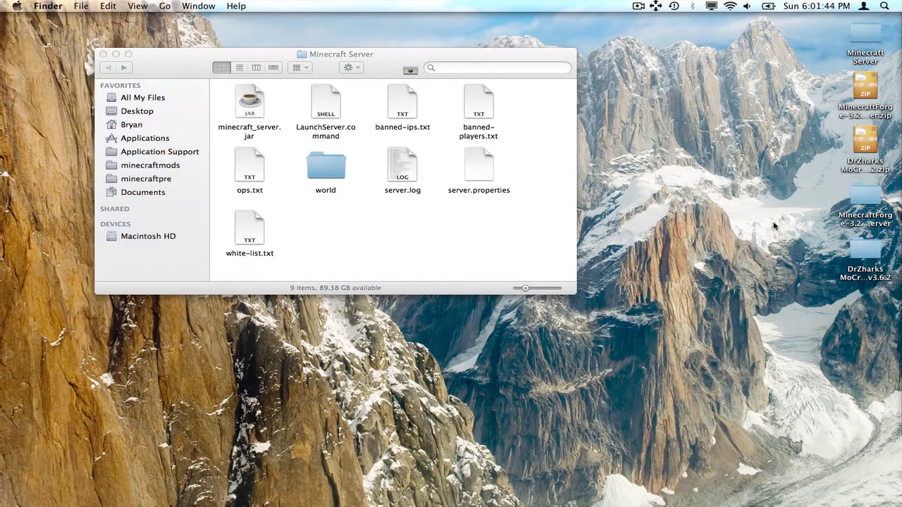
left_click(419, 250)
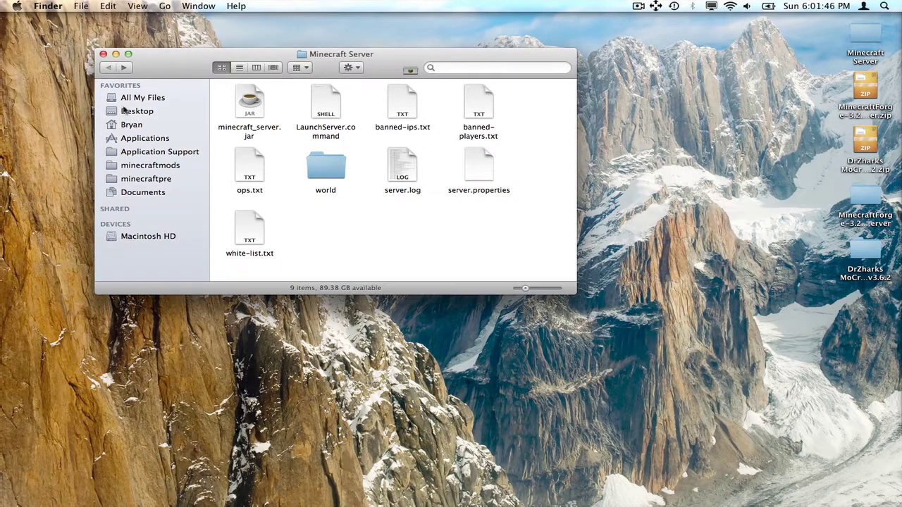
left_click(103, 54)
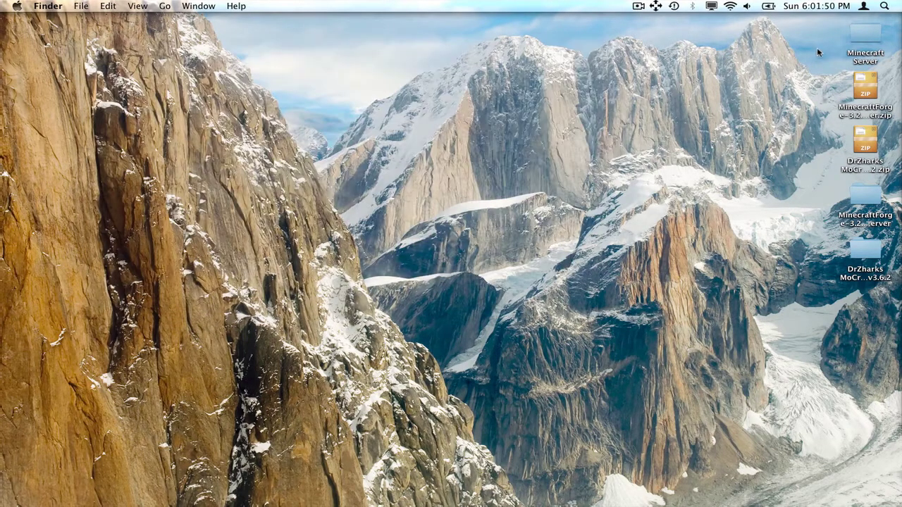
double_click(873, 26)
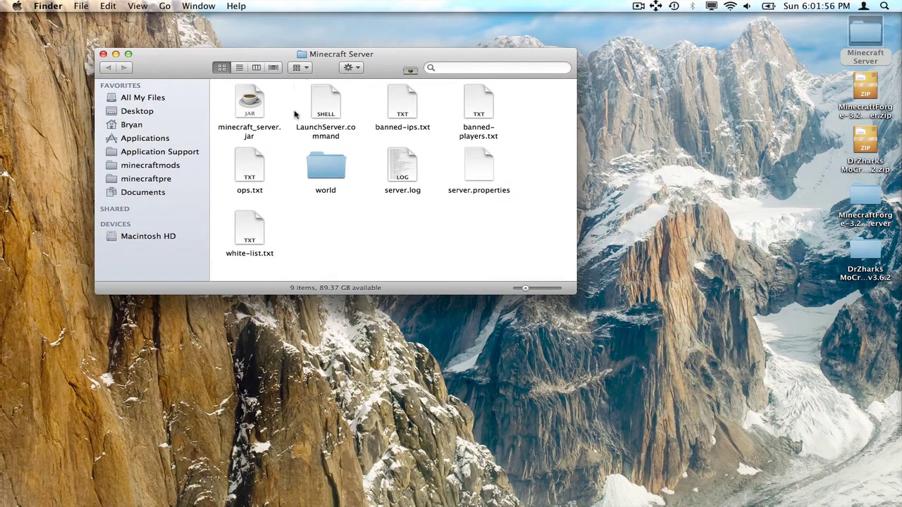
- Switch to Chrome and search Google for "mo' creatures"
key("super+Tab")
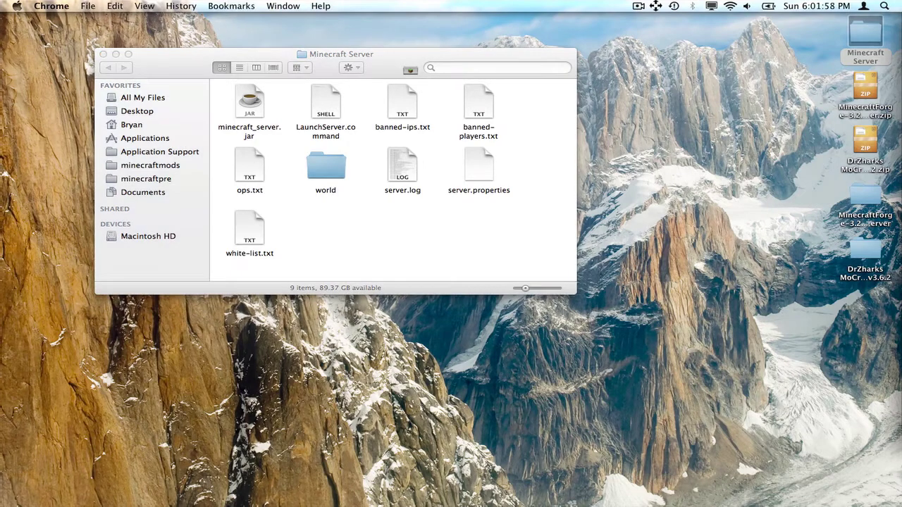
left_click_drag(901, 41, 206, 39)
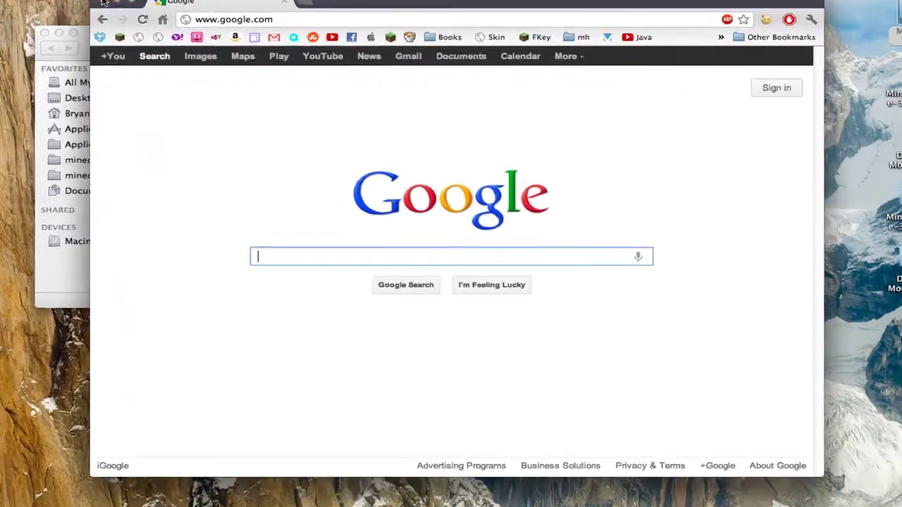
type("MO")
key("BackSpace")
type("o' C")
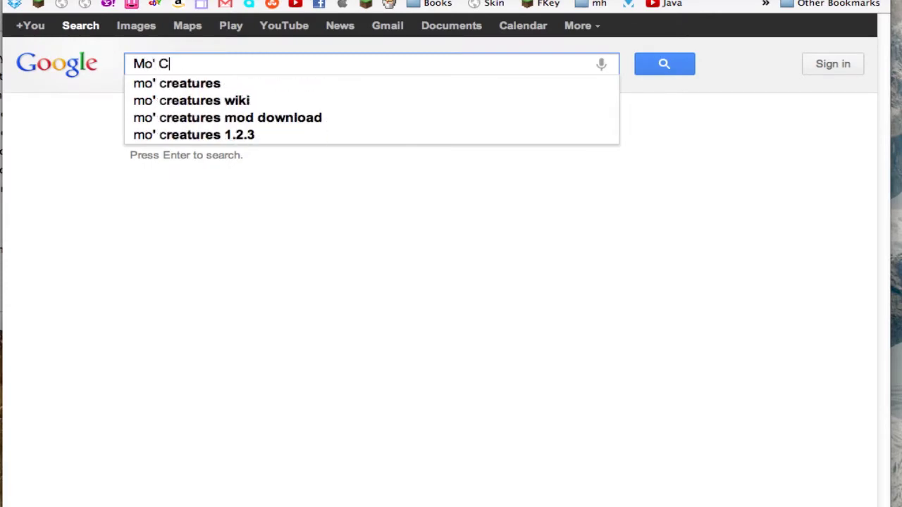
key("Down")
key("Return")
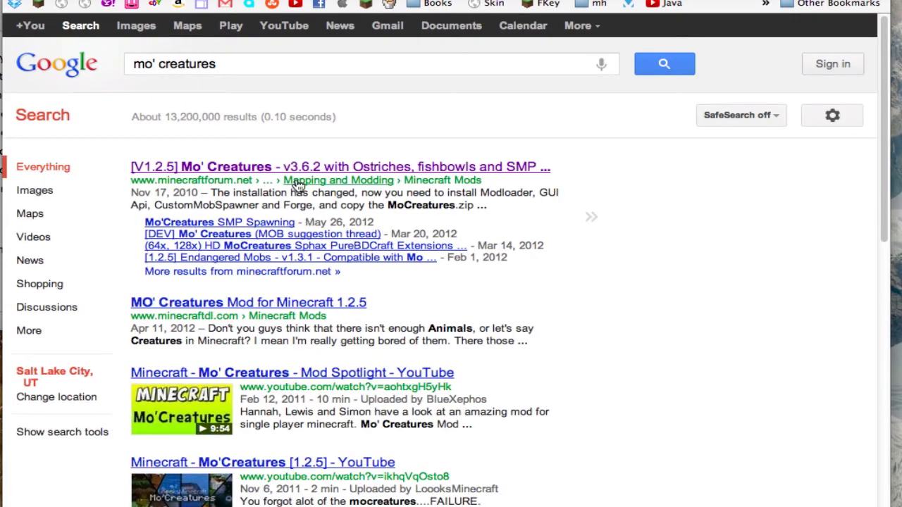
- Open the Minecraft Forums topic on Mo' Creatures v3.6.2 and examine its download links for the SMP beta version and Forge Server
left_click(297, 166)
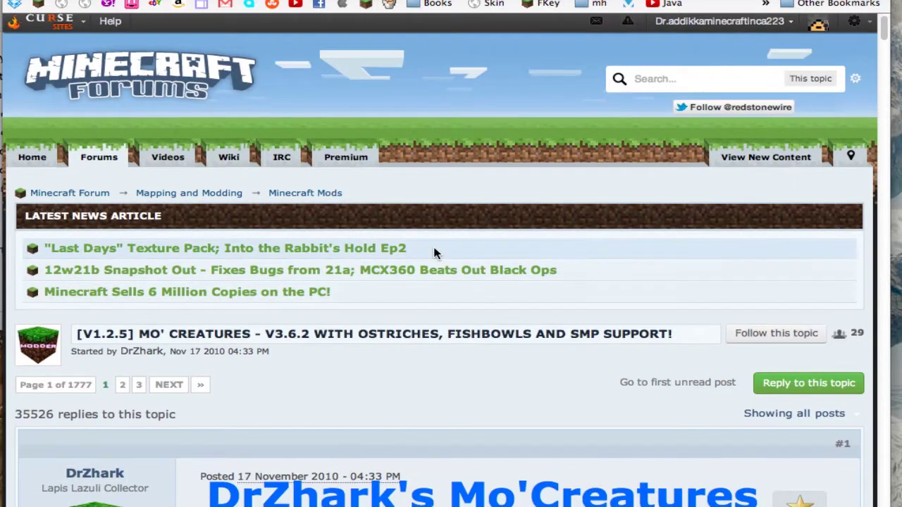
scroll(433, 247, "down", 10)
scroll(435, 250, "down", 16)
scroll(435, 251, "up", 8)
scroll(435, 250, "up", 2)
scroll(451, 255, "down", 1)
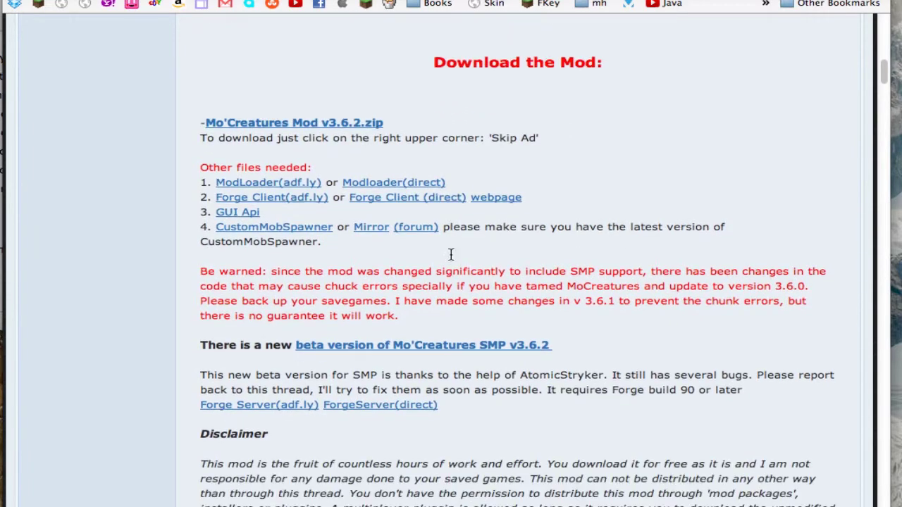
left_click_drag(242, 349, 295, 354)
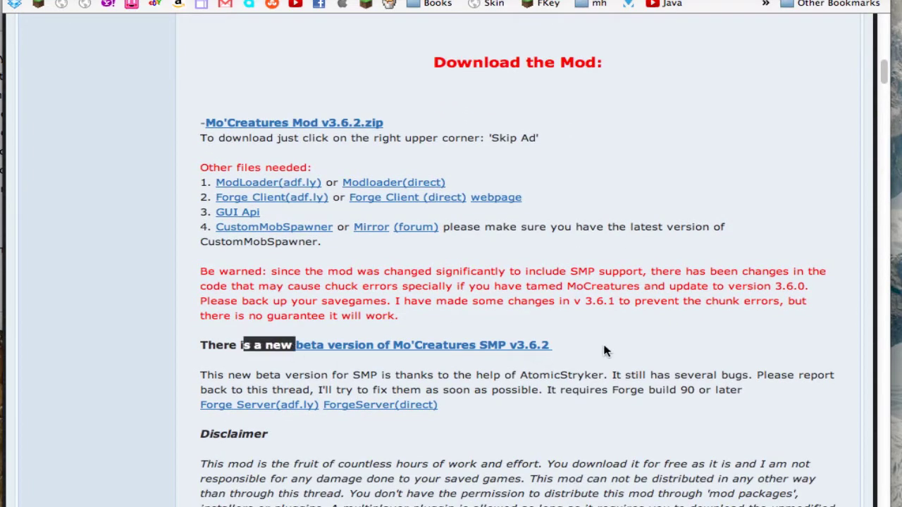
left_click_drag(600, 332, 219, 343)
left_click(220, 343)
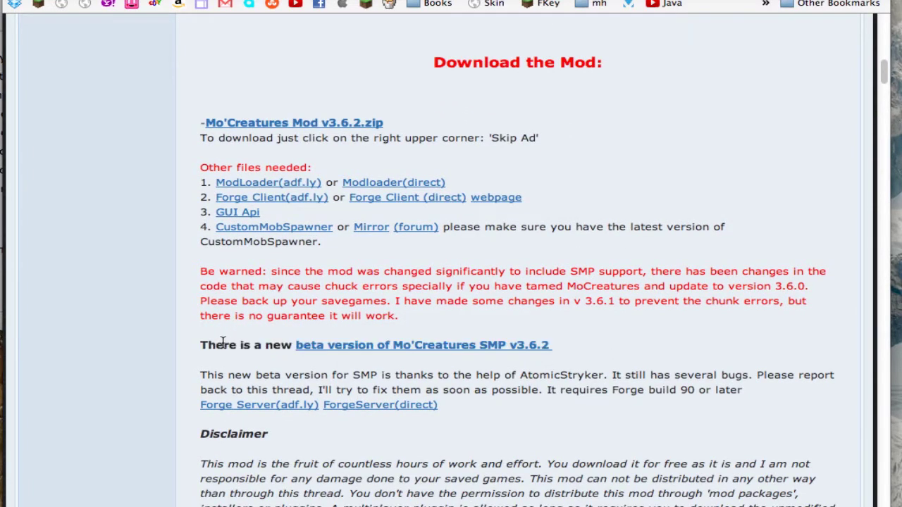
scroll(225, 347, "down", 2)
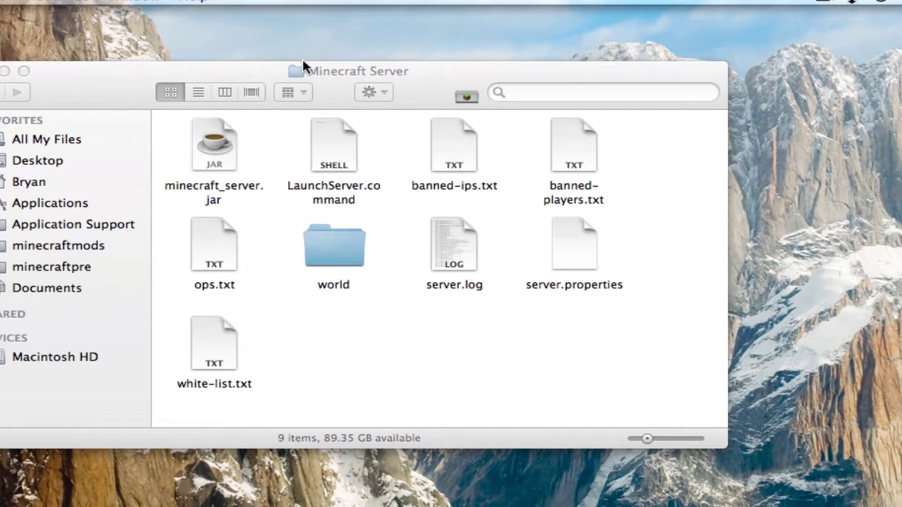
left_click_drag(446, 85, 407, 7)
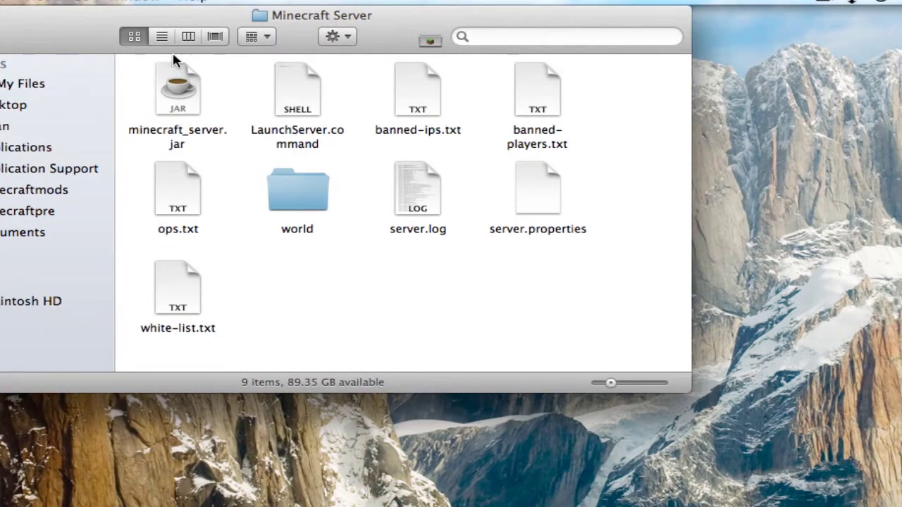
right_click(190, 95)
mouse_move(437, 115)
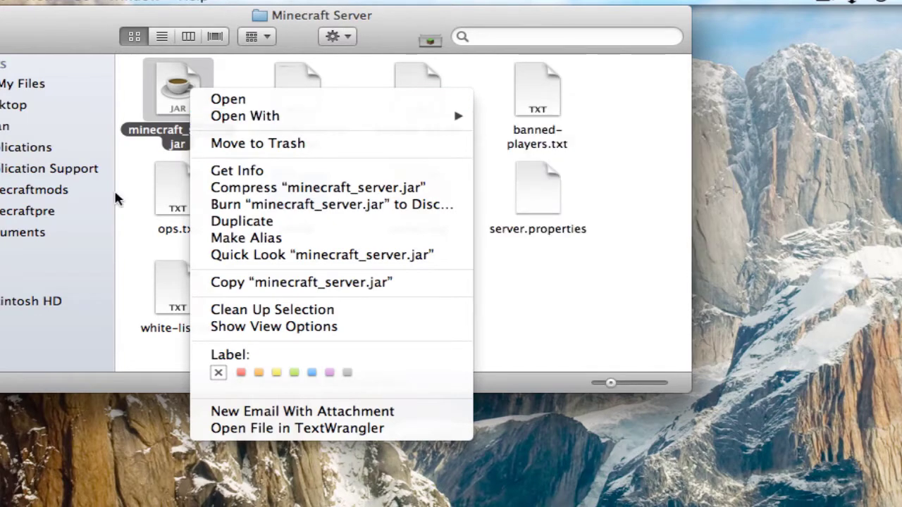
left_click(557, 301)
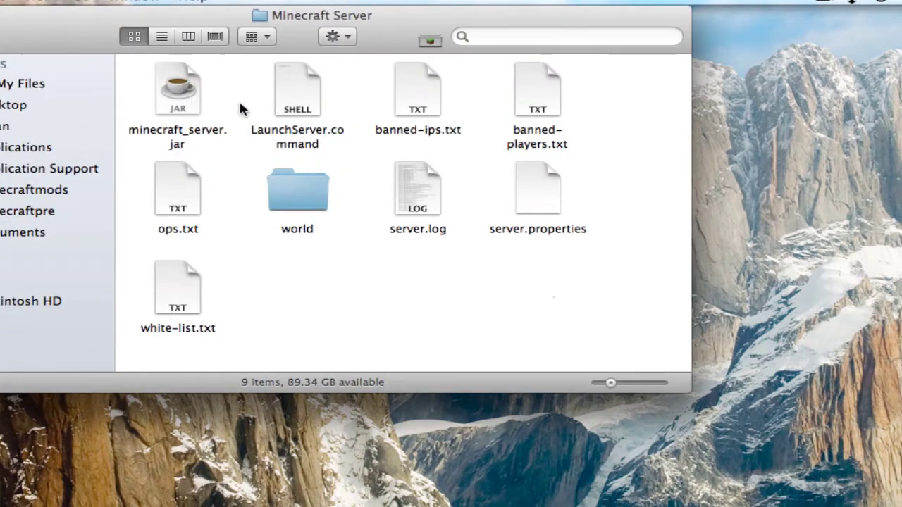
- Extract minecraft_server.jar in the Minecraft Server folder with The Unarchiver
right_click(177, 93)
mouse_move(330, 116)
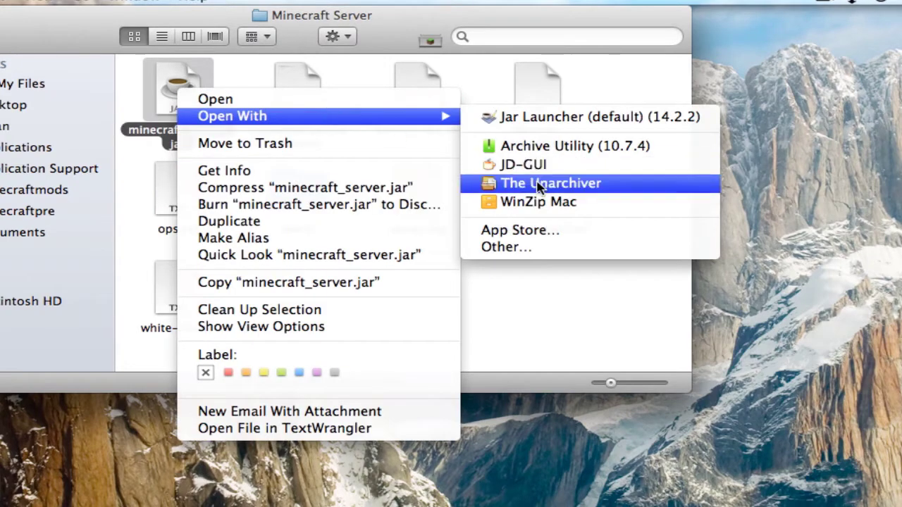
left_click(494, 183)
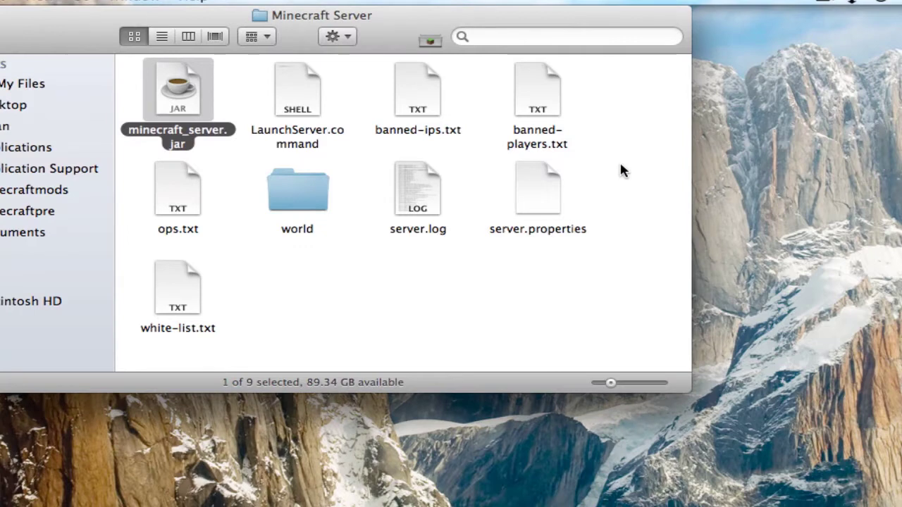
- Rename the original minecraft_server.jar as bakupminecraft_server.jar
left_click(157, 103)
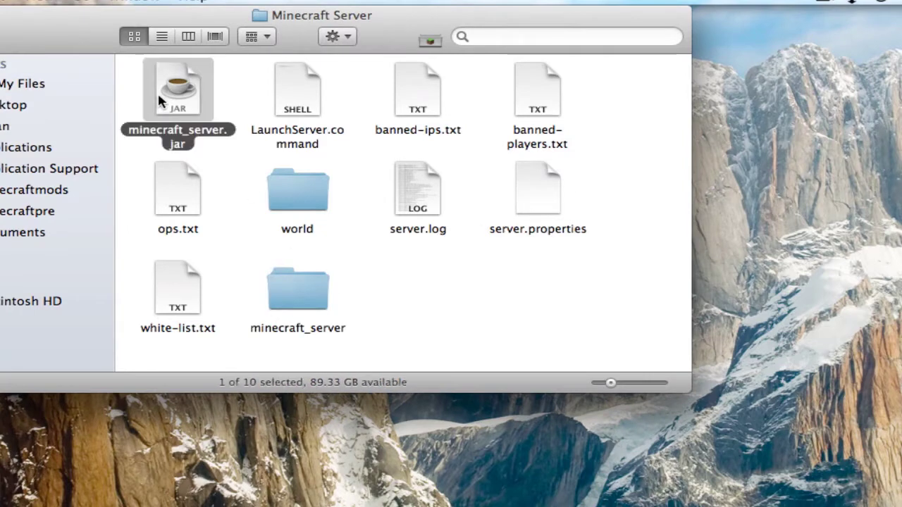
key("Return")
key("Left")
type("bakup")
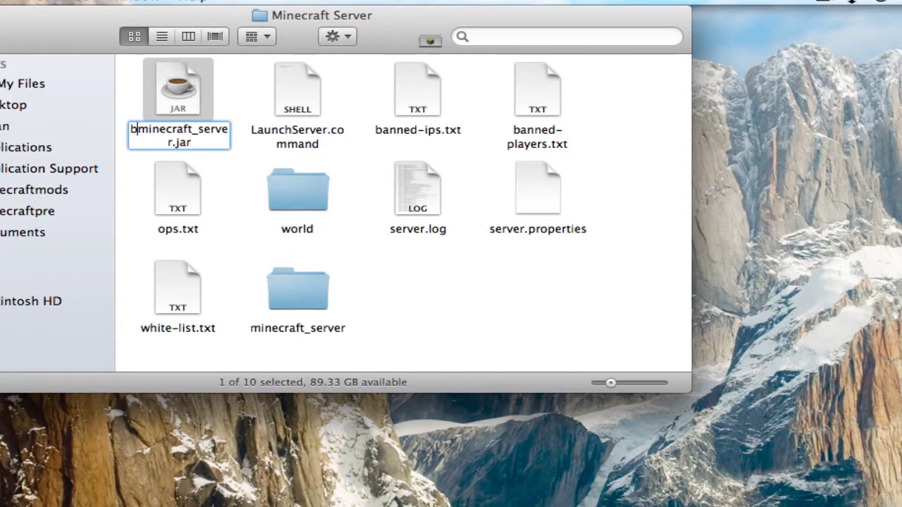
key("Return")
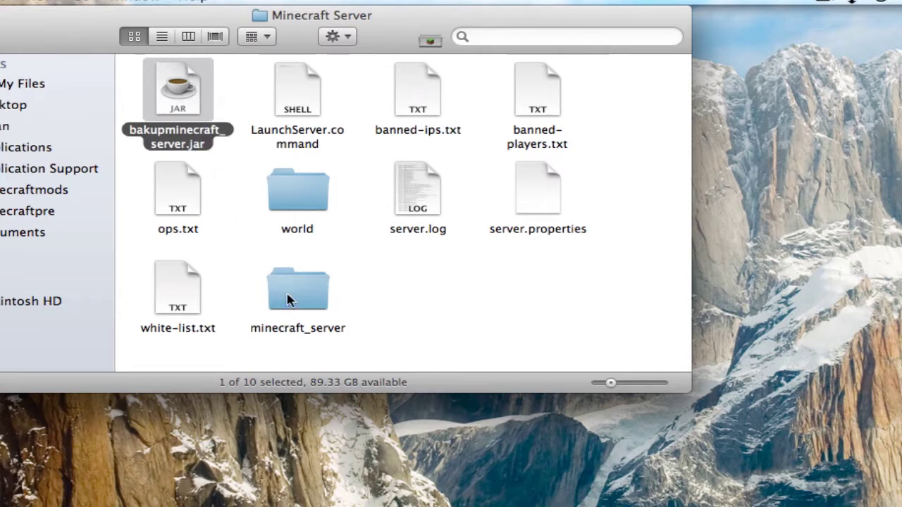
- Open the MinecraftForge server folder from the desktop and place its window beside the Minecraft Server folder window
left_click(305, 287)
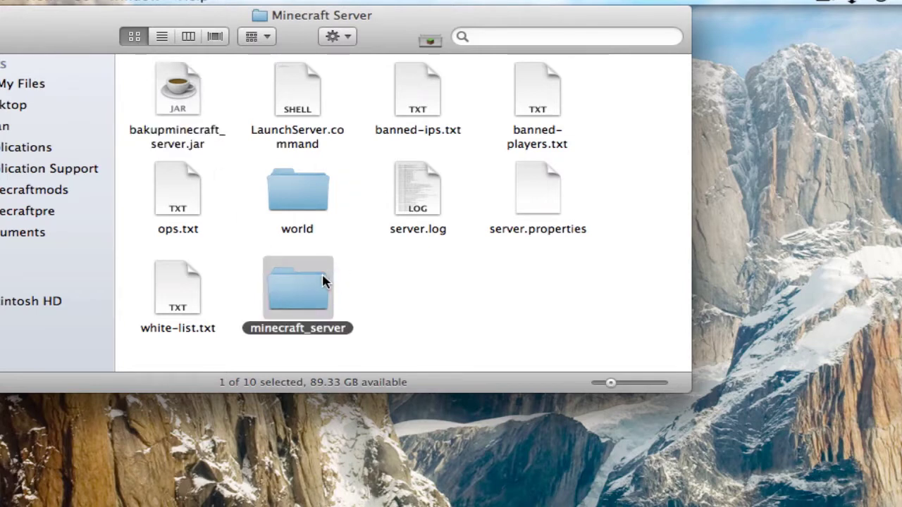
left_click(402, 290)
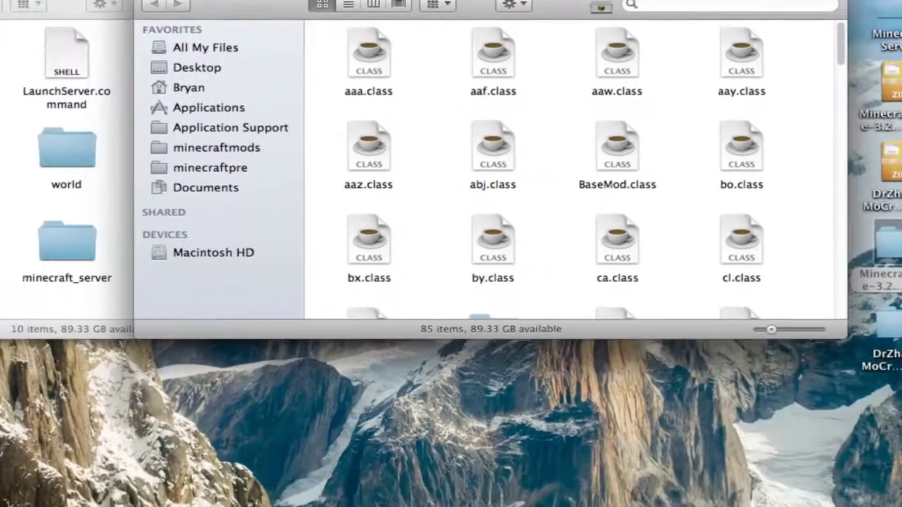
left_click_drag(635, 1, 678, 2)
left_click_drag(555, 2, 339, 2)
left_click(739, 129)
left_click(850, 67)
left_click(740, 435)
left_click_drag(592, 1, 791, 1)
scroll(830, 166, "down", 5)
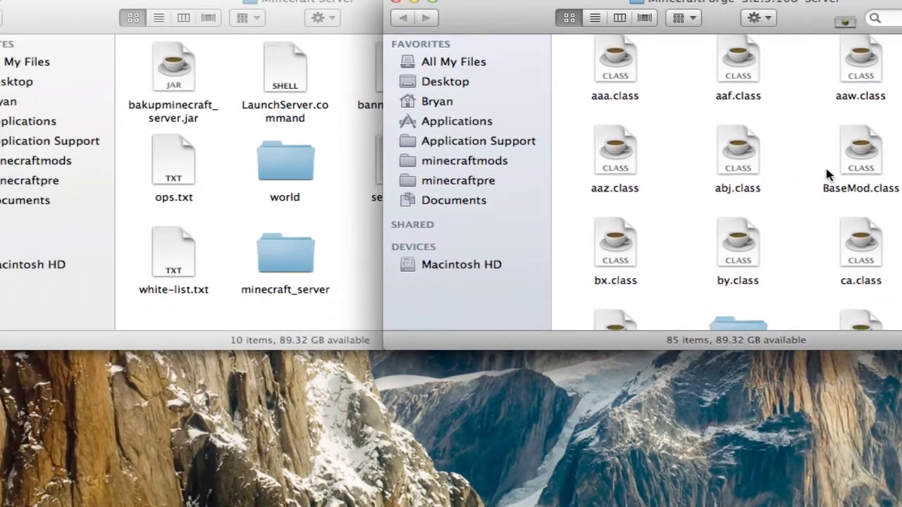
- Move all the Forge server files into the extracted minecraft_server folder, replacing every existing item, and close the Forge folder window
scroll(825, 170, "up", 5)
key("super+a")
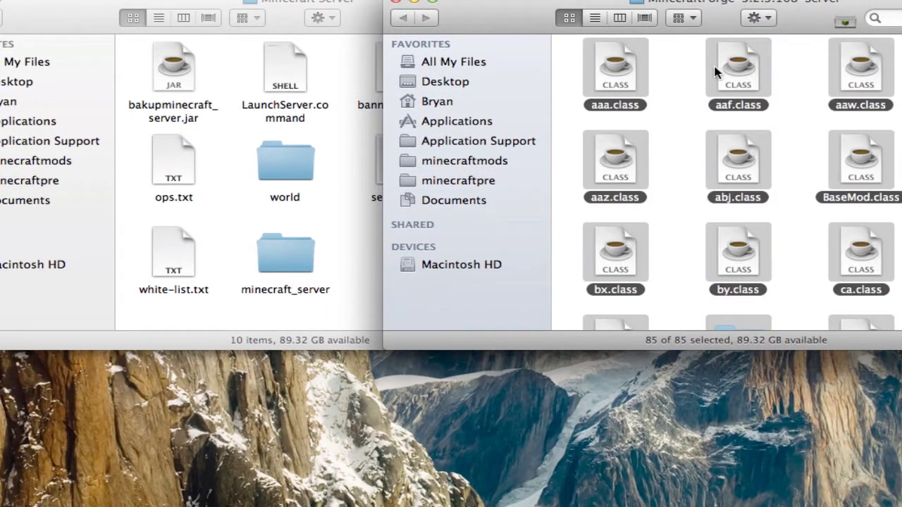
left_click_drag(744, 69, 275, 279)
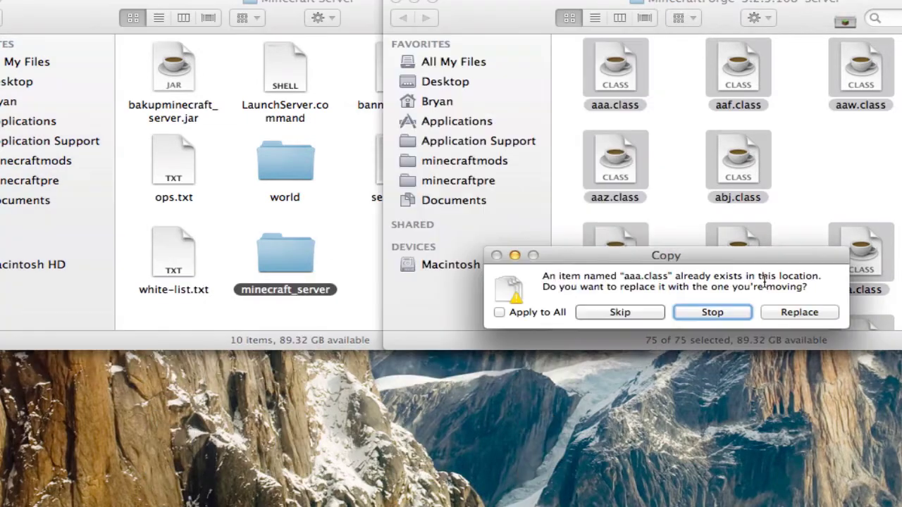
left_click(548, 311)
left_click(792, 313)
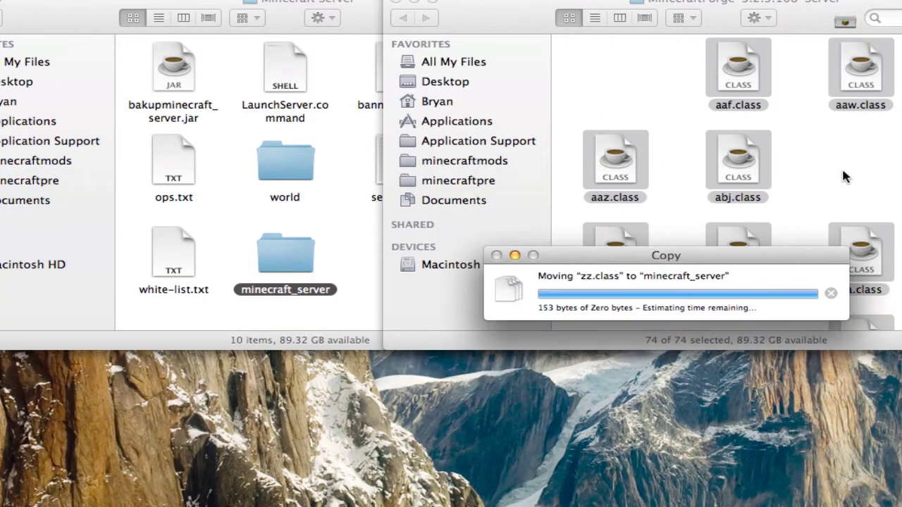
key("super+w")
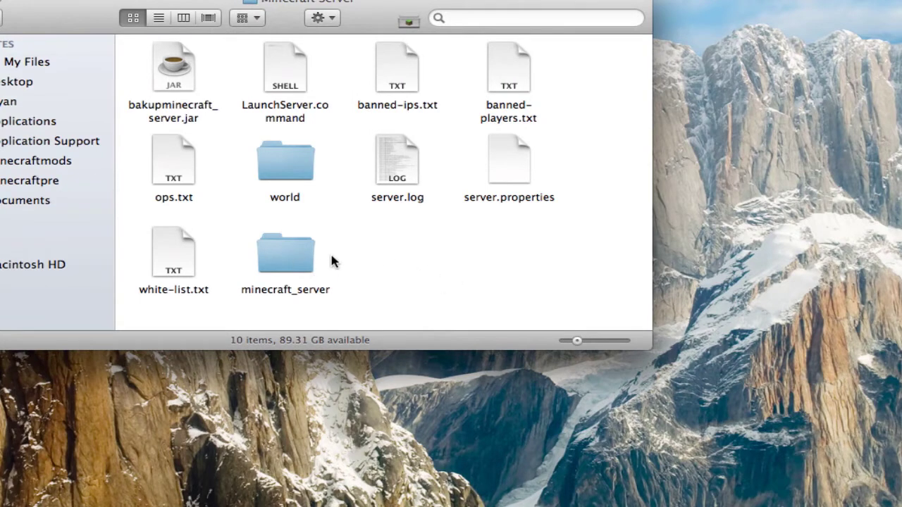
- Compress all the items inside the minecraft_server folder into one zip archive
double_click(294, 260)
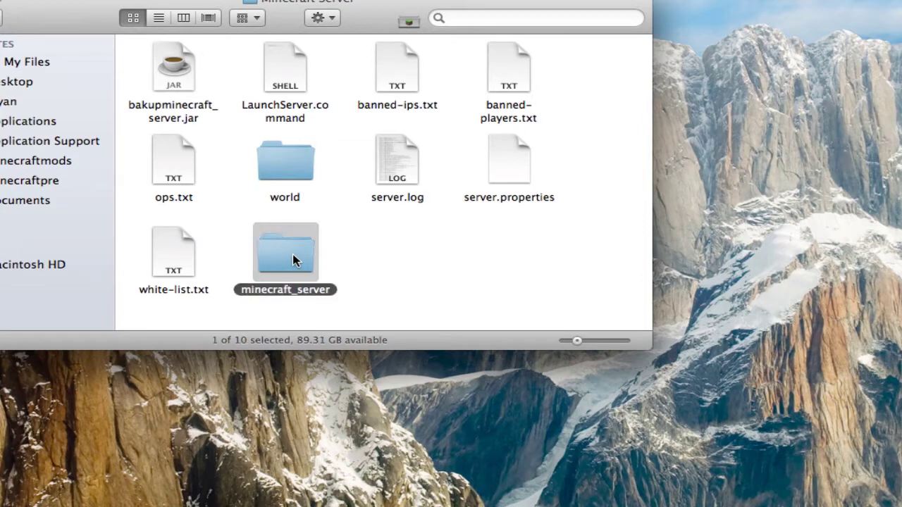
key("super+a")
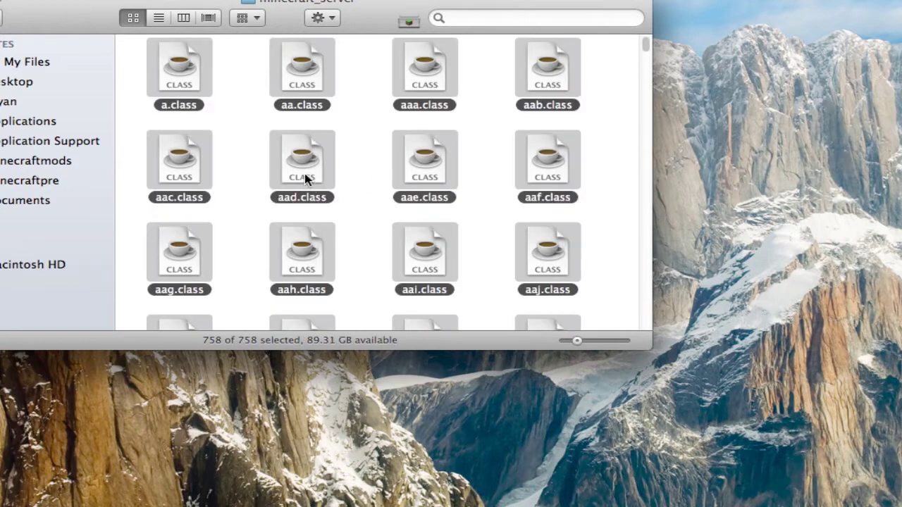
right_click(304, 179)
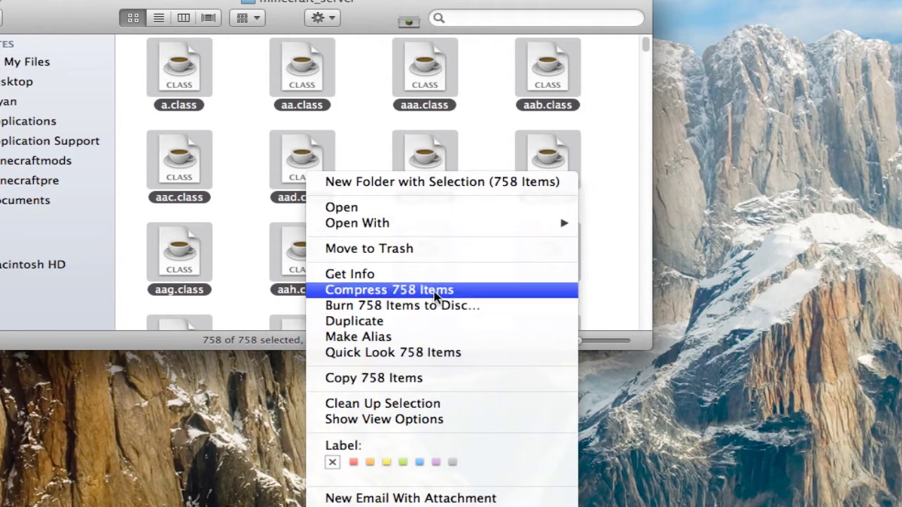
left_click(433, 290)
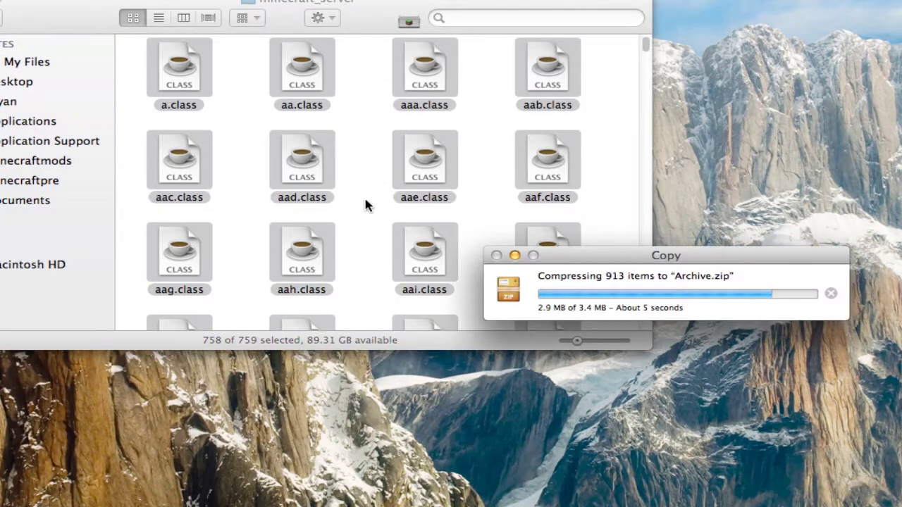
- Move Archive.zip out of the minecraft_server folder onto the desktop
scroll(366, 203, "down", 15)
scroll(368, 208, "down", 15)
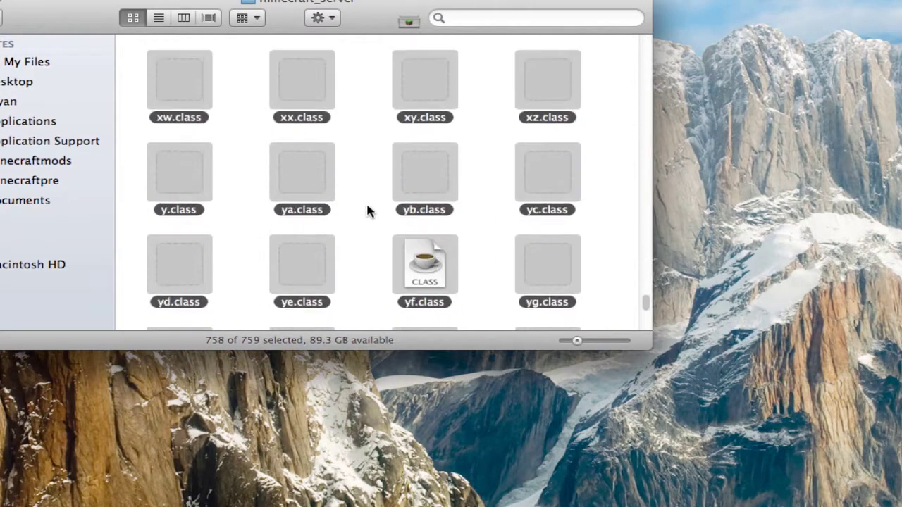
left_click(380, 245)
left_click_drag(426, 280, 838, 171)
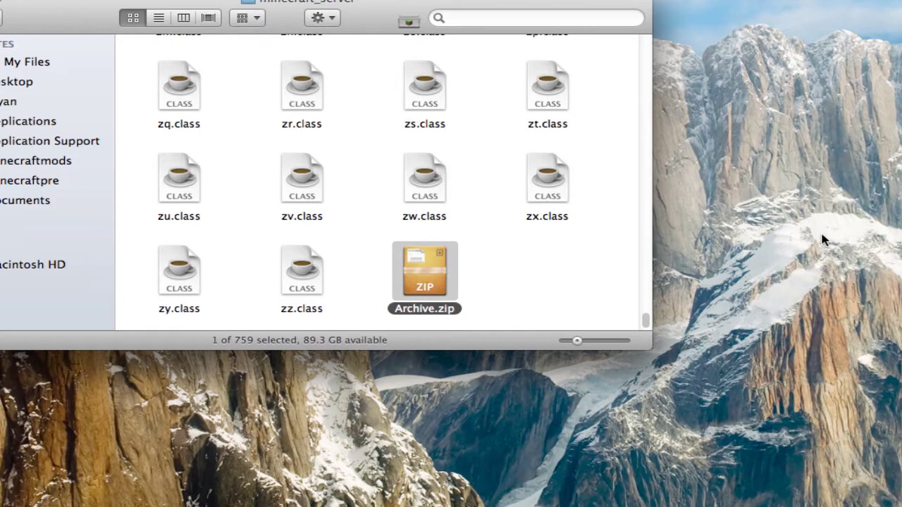
left_click(820, 164)
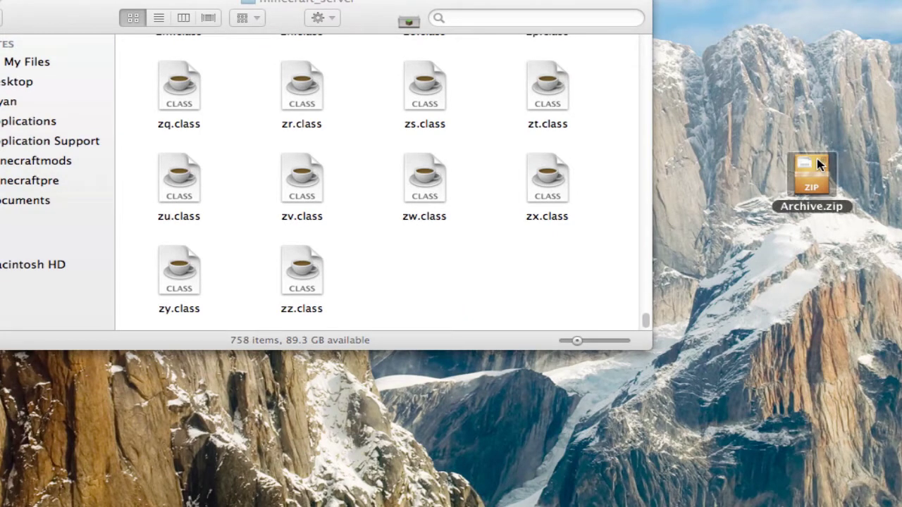
- Rename Archive.zip on the desktop to minecraft_server.jar and accept the change of extension
key("Return")
key("Down")
key("BackSpace")
key("BackSpace")
key("BackSpace")
key("BackSpace")
key("BackSpace")
key("BackSpace")
key("BackSpace")
key("BackSpace")
key("BackSpace")
key("BackSpace")
key("BackSpace")
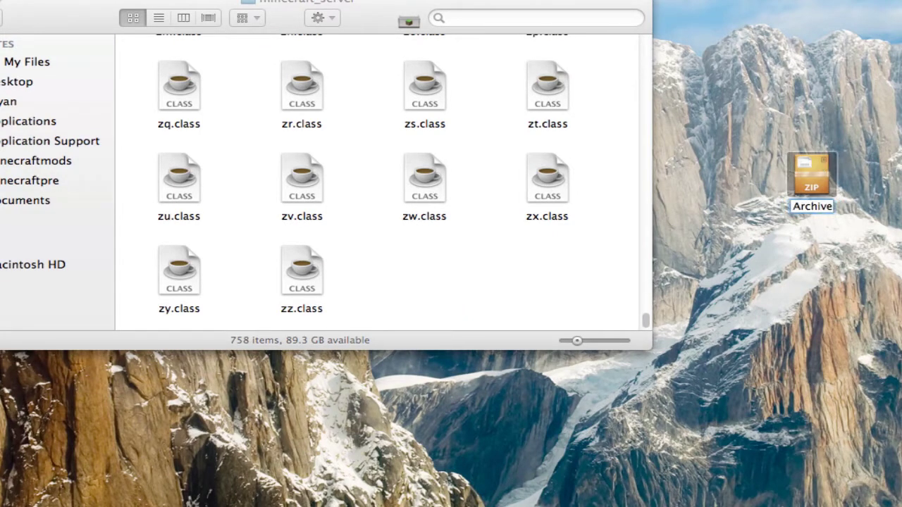
type("minecraft_")
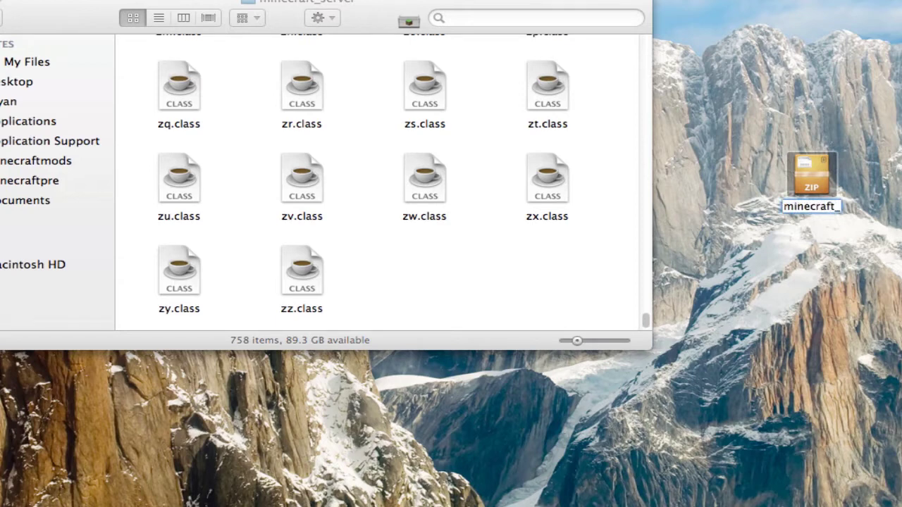
type("ser")
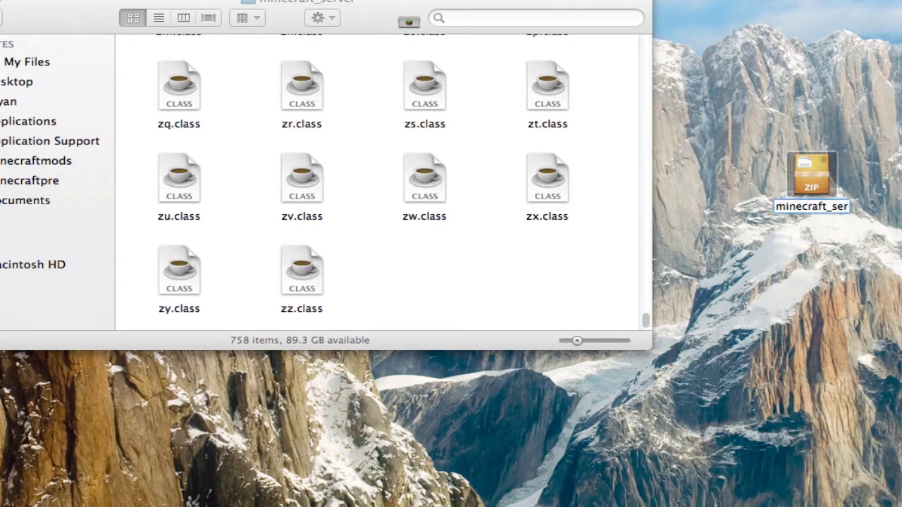
type("ver.jar")
key("Return")
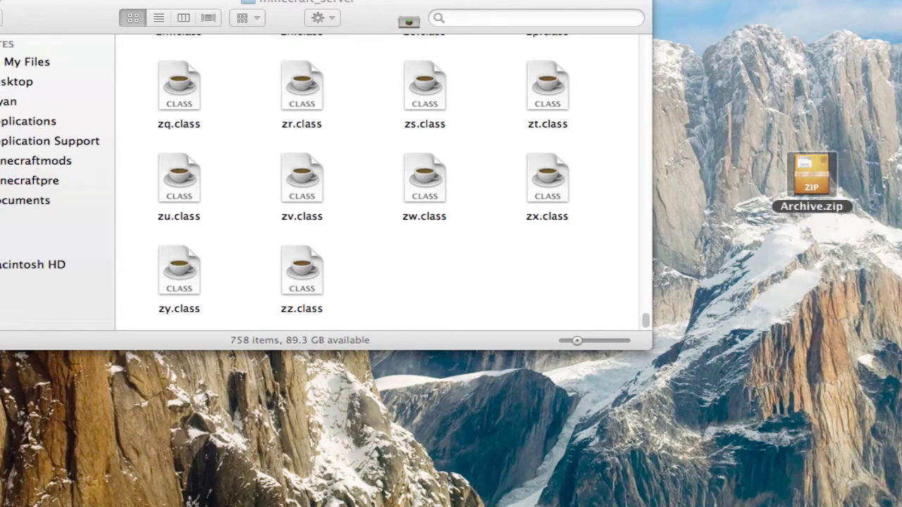
left_click(804, 284)
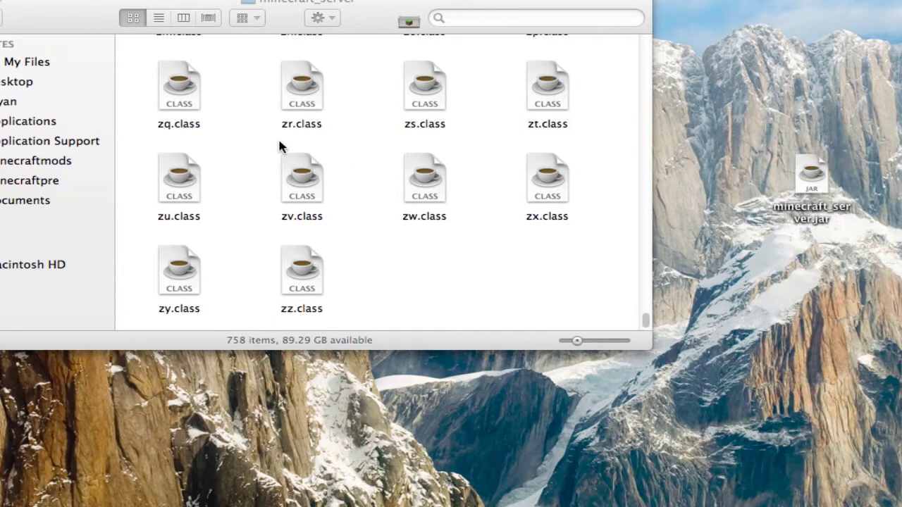
- Return to the Minecraft Server folder, move minecraft_server.jar from the desktop into it, and tidy the icons
left_click(1, 18)
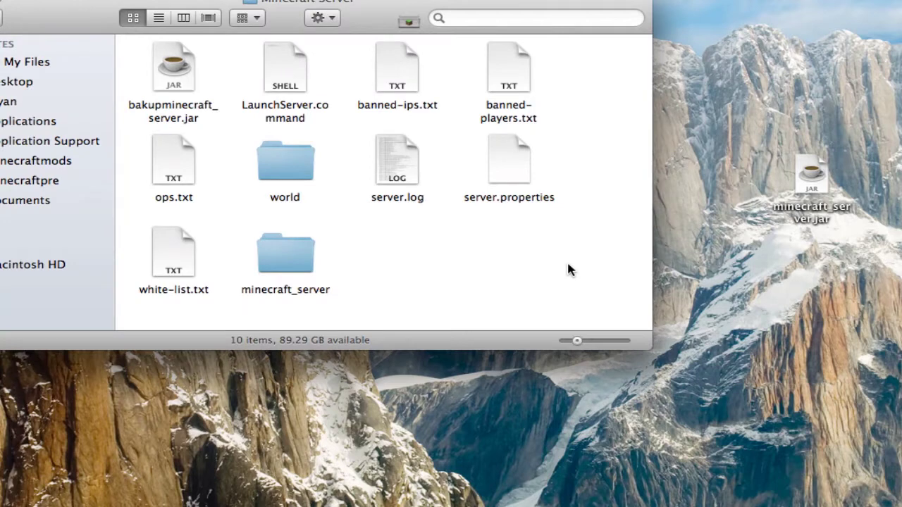
left_click_drag(805, 164, 560, 272)
left_click(560, 272)
right_click(455, 240)
left_click(504, 315)
- Run the server once with LaunchServer.command, then shut it down with the stop command and quit Terminal
left_click(291, 67)
double_click(291, 71)
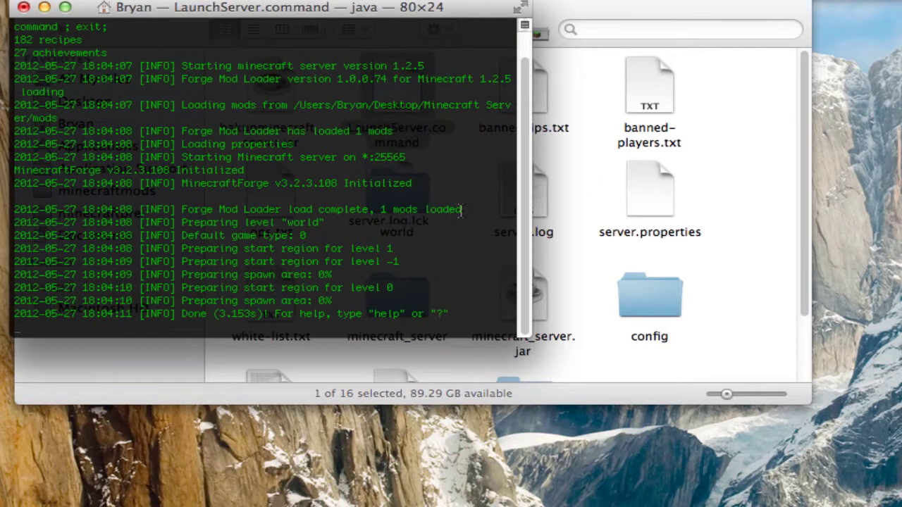
left_click_drag(468, 211, 213, 210)
left_click(494, 224)
key("Return")
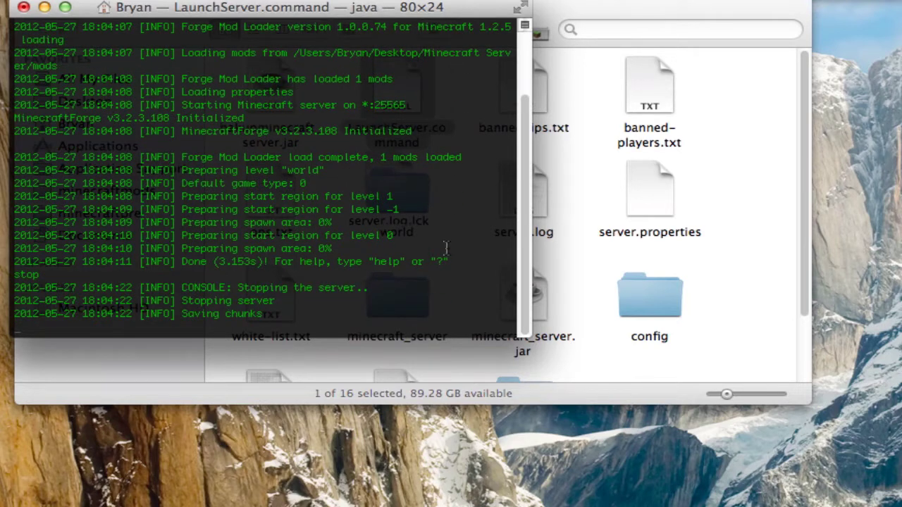
key("super+q")
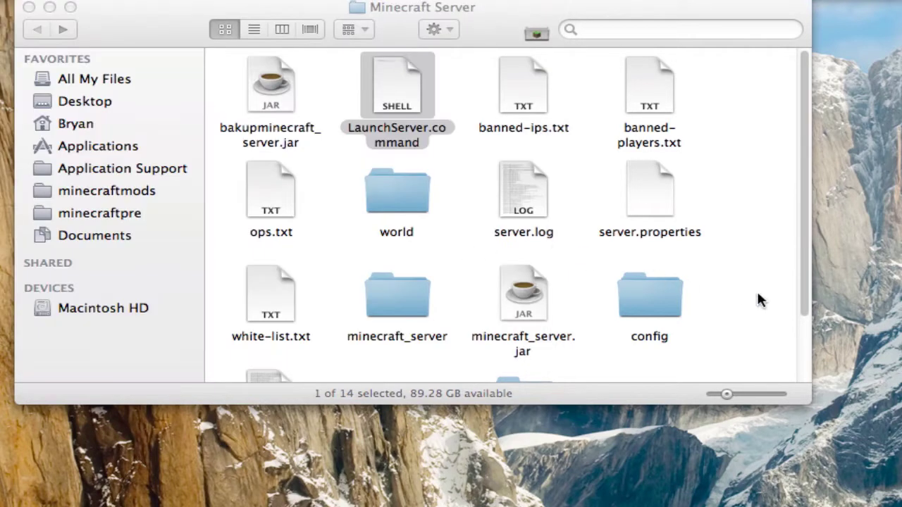
- Look inside the mods folder of the Minecraft Server folder and return to the parent folder
left_click(742, 304)
scroll(711, 286, "down", 3)
double_click(514, 328)
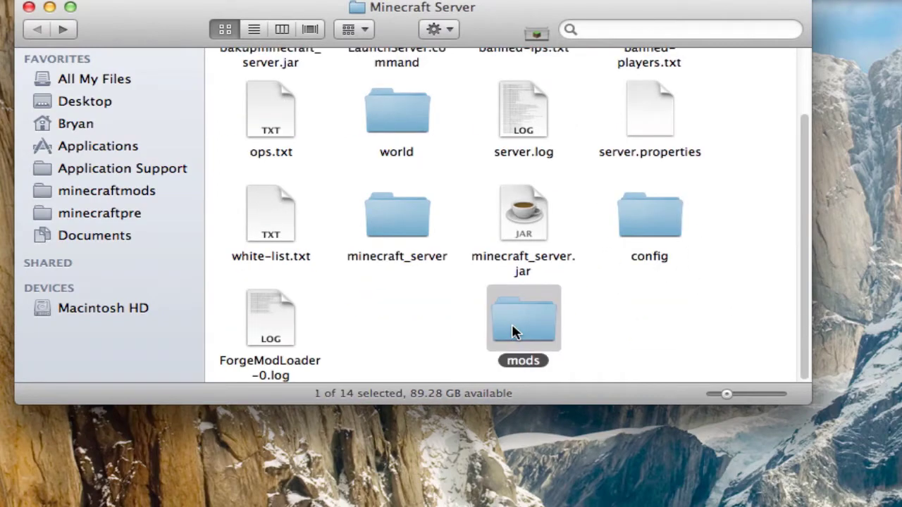
left_click(37, 29)
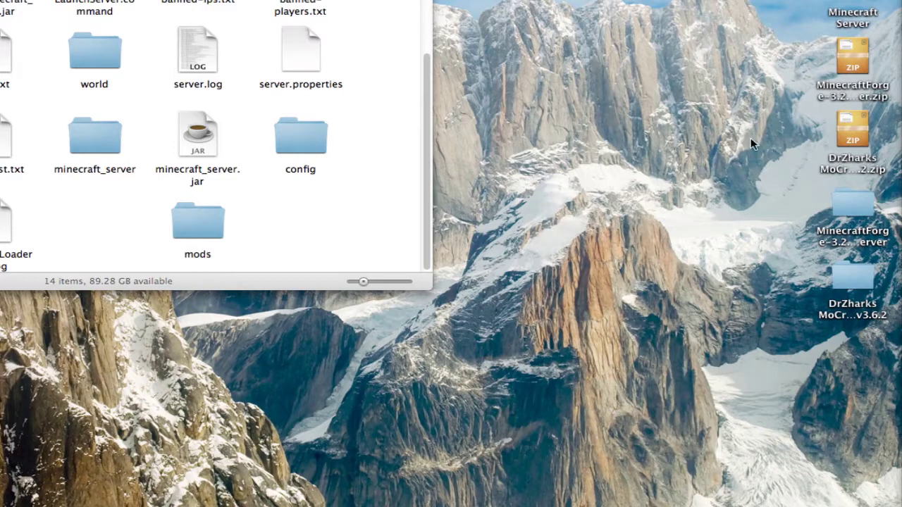
- Look through the files in the DrZharks MoCreatures Server v3.6.2 folder on the desktop and close its window
double_click(849, 292)
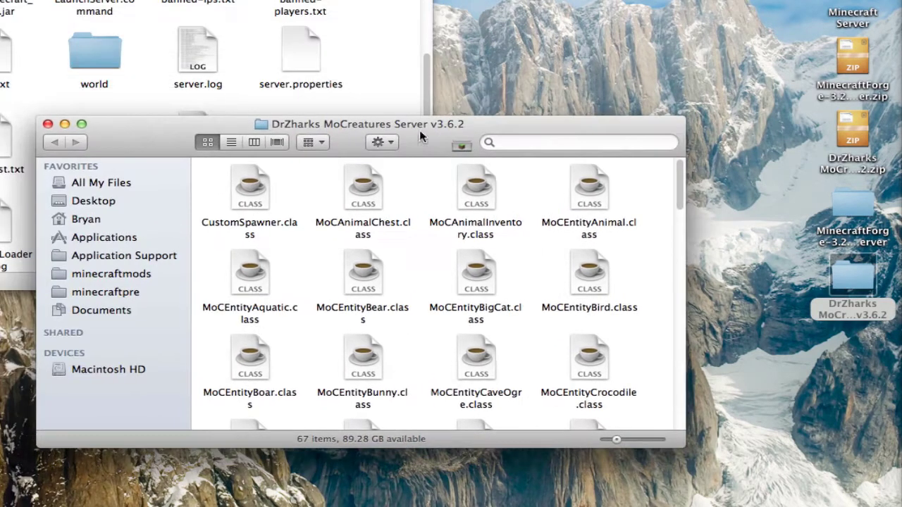
left_click_drag(419, 129, 432, 189)
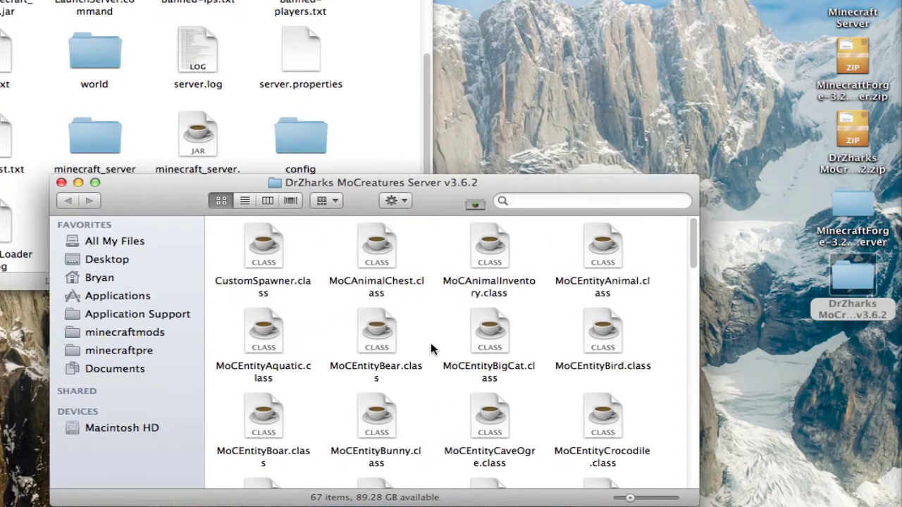
scroll(427, 353, "down", 10)
scroll(558, 425, "up", 10)
key("super+w")
left_click(688, 228)
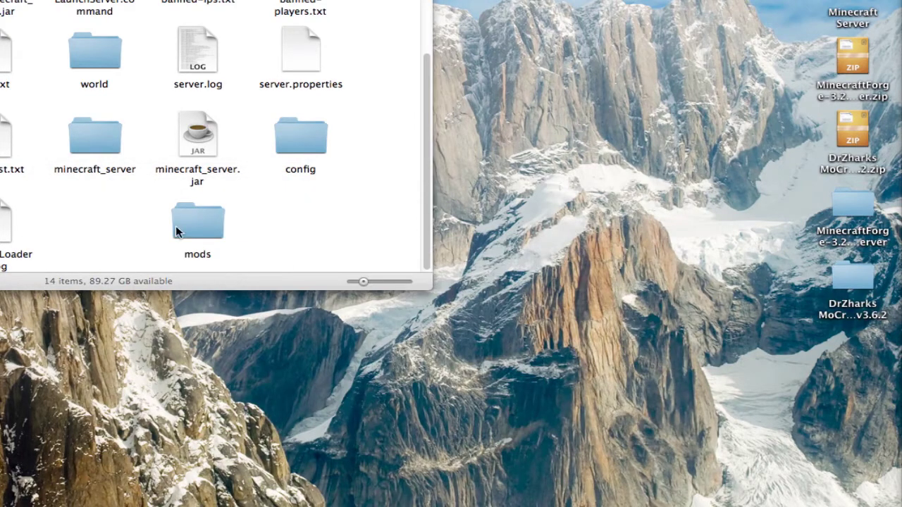
- Reopen the DrZharks MoCreatures Server v3.6.2 folder and compress all its items into one zip archive
double_click(856, 281)
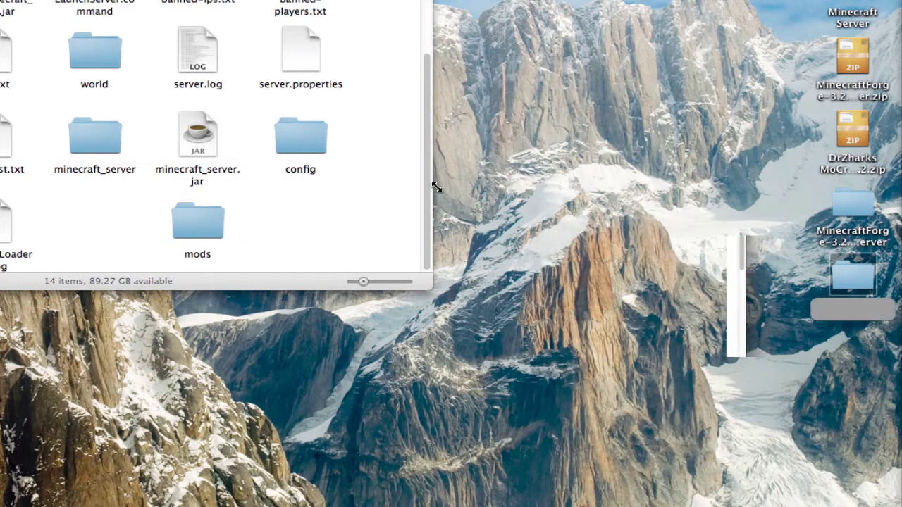
key("super+a")
scroll(421, 259, "down", 15)
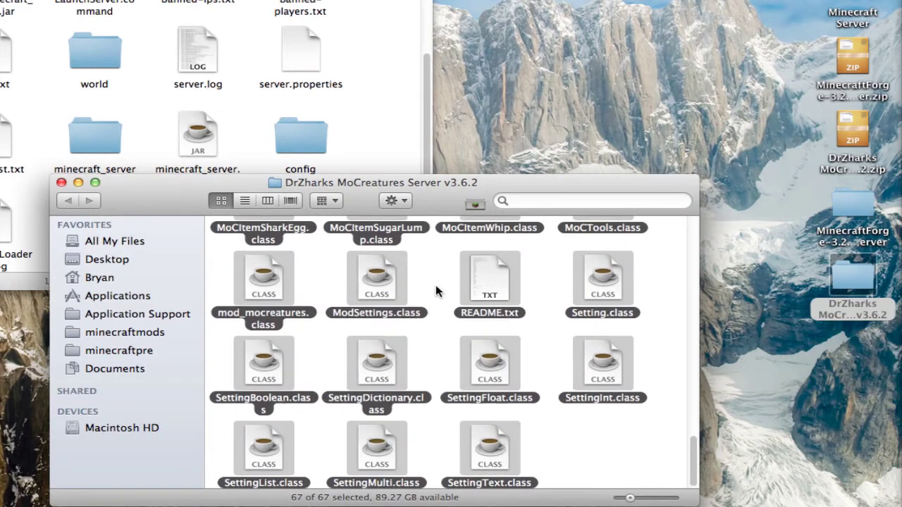
right_click(482, 359)
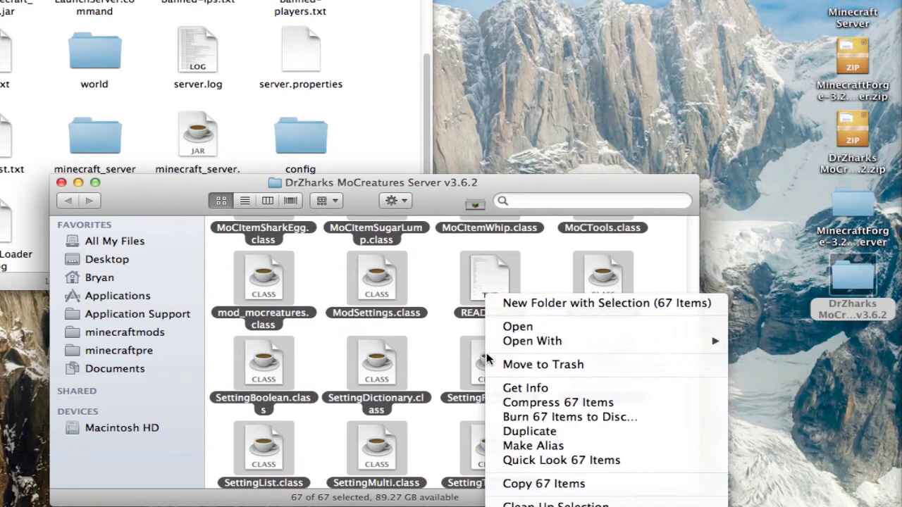
left_click(669, 404)
- Rename the new archive in the MoCreatures folder to Mo' Creatures.zip
left_click(585, 463)
key("Return")
type("Dr.zip")
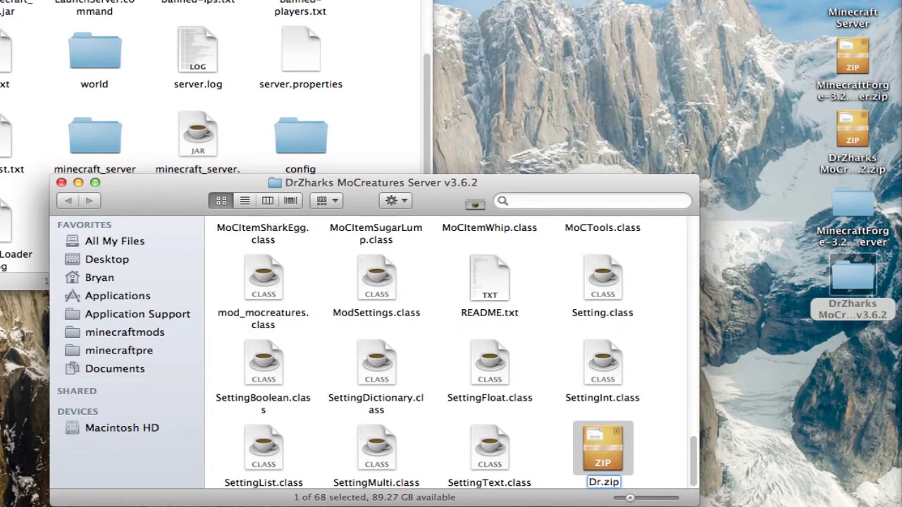
key("BackSpace")
key("BackSpace")
type("Mo' Creatures")
key("Return")
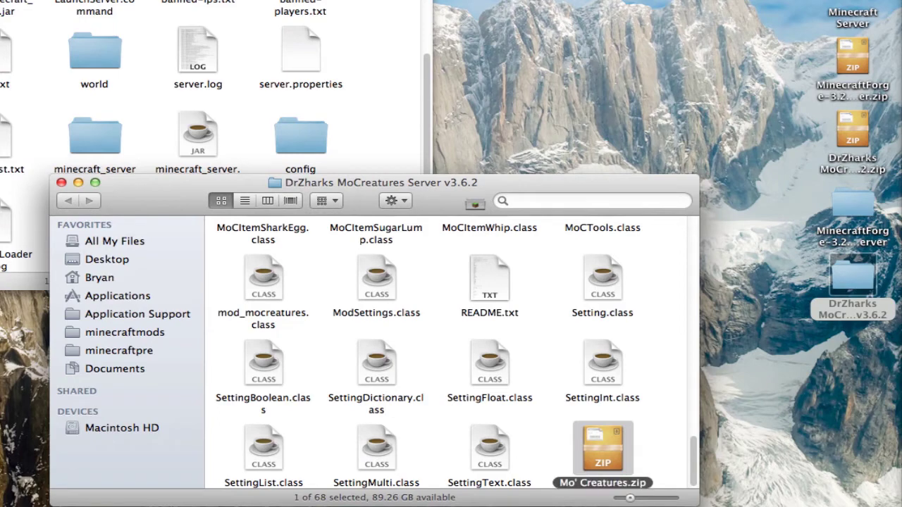
- Move Mo' Creatures.zip into the server's mods folder and close the DrZharks MoCreatures folder window
left_click_drag(189, 209, 257, 287)
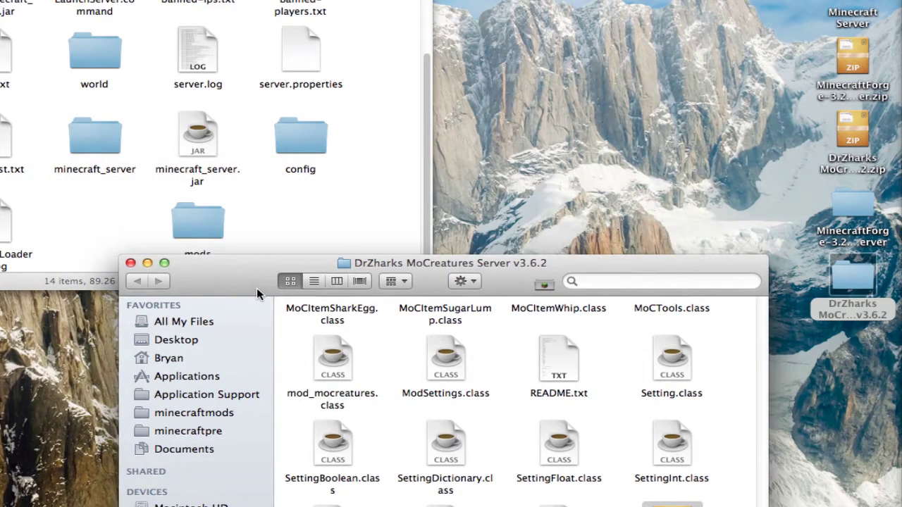
left_click_drag(671, 505, 747, 293)
left_click_drag(672, 505, 201, 217)
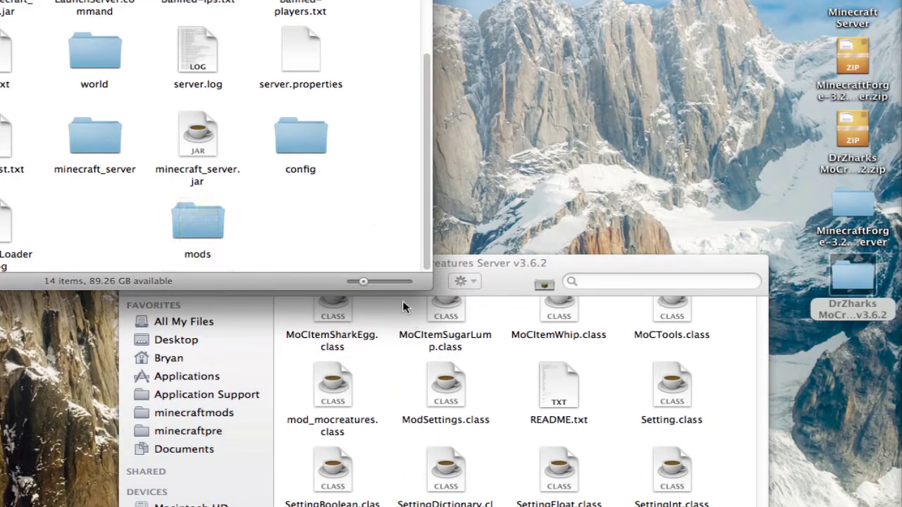
key("super+w")
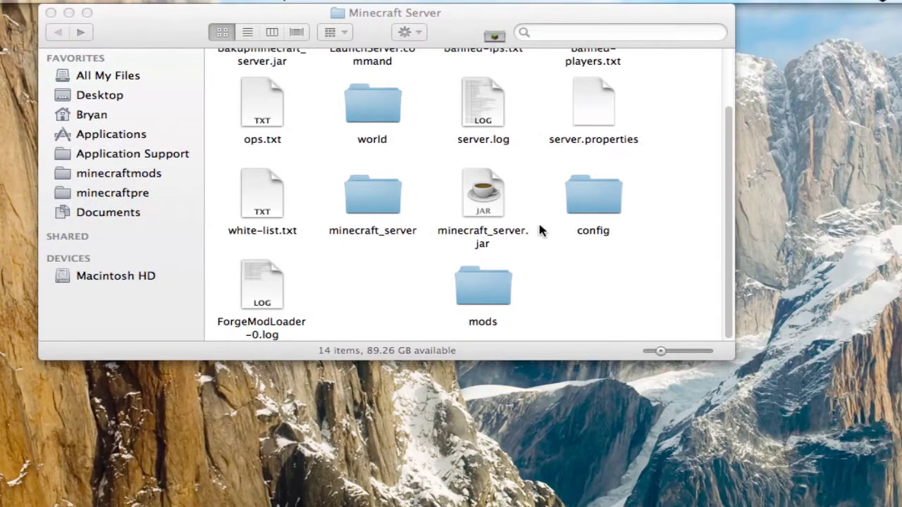
- Run LaunchServer.command, allow java to accept incoming connections, and check the loaded-mods line in the server log
left_click(344, 213)
scroll(477, 229, "up", 3)
double_click(362, 88)
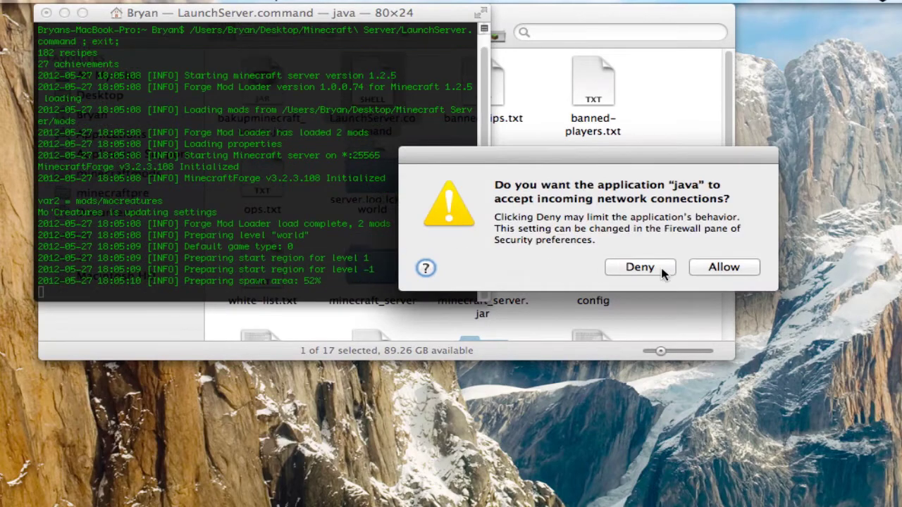
left_click(749, 270)
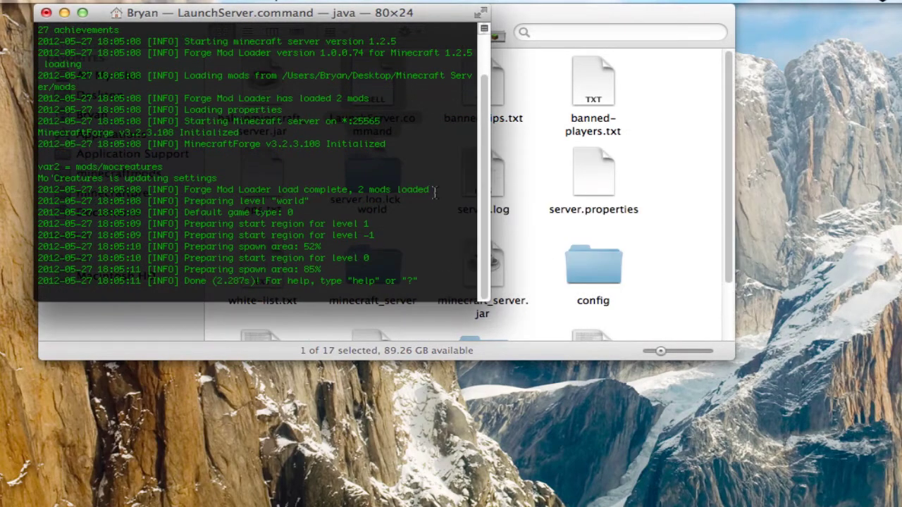
left_click_drag(425, 189, 246, 184)
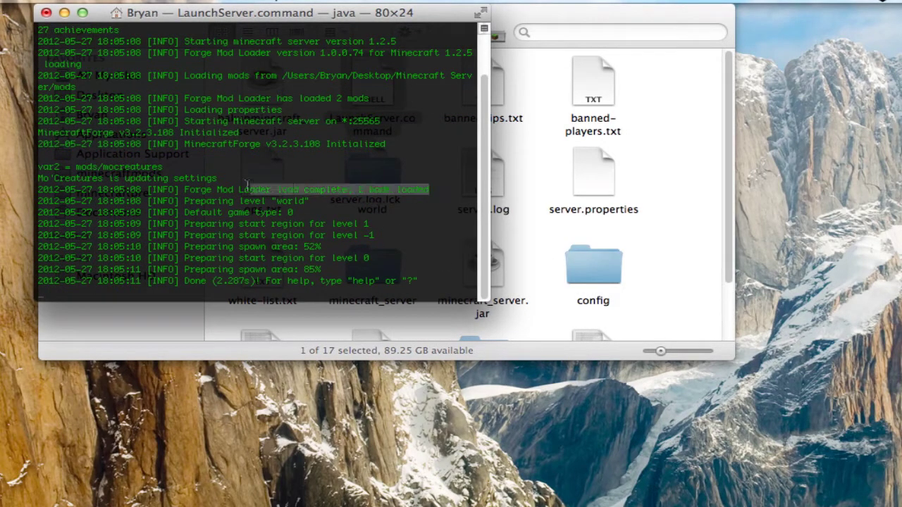
left_click(418, 182)
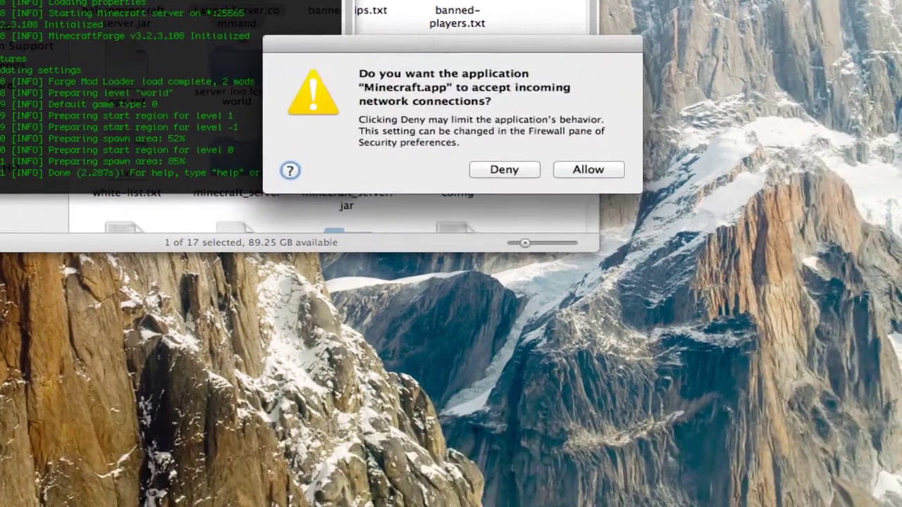
- Allow Minecraft.app to accept incoming network connections and log in to Minecraft with the remembered account
key("Return")
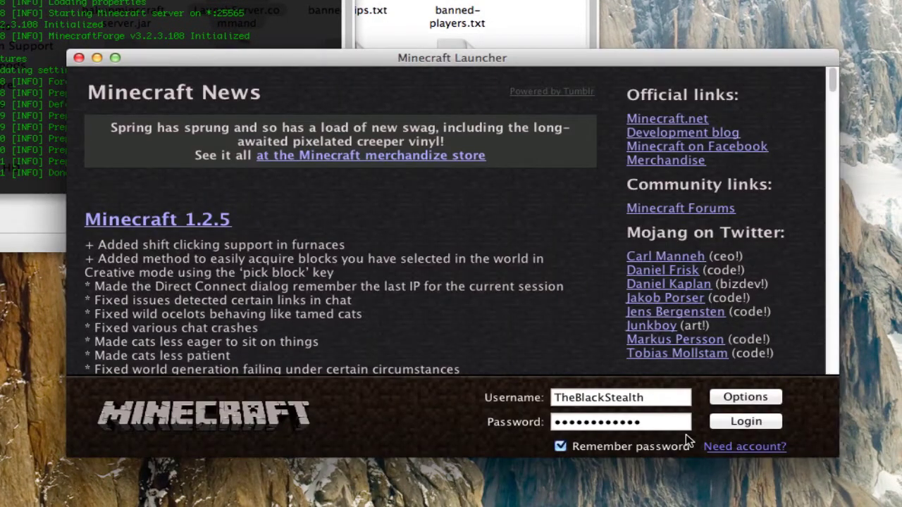
left_click(747, 421)
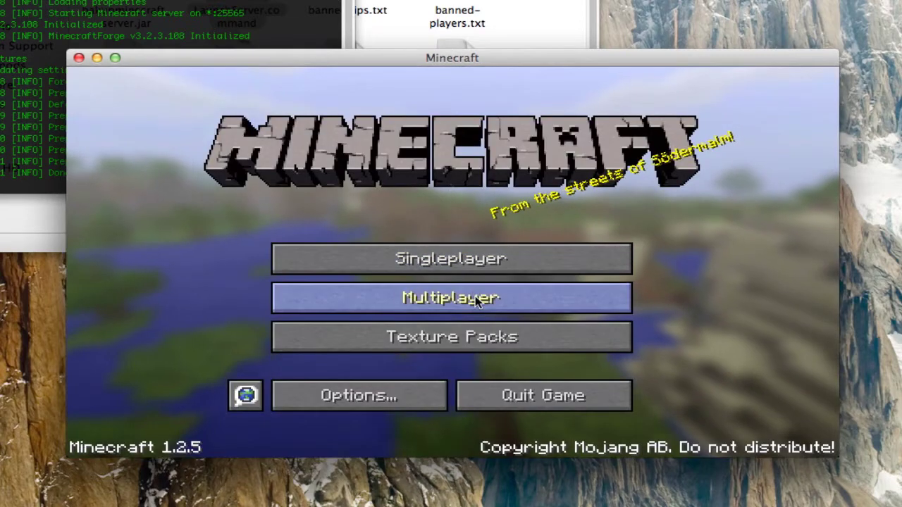
- Add a multiplayer server entry with the default name Minecraft Server and the address localhost
left_click(494, 298)
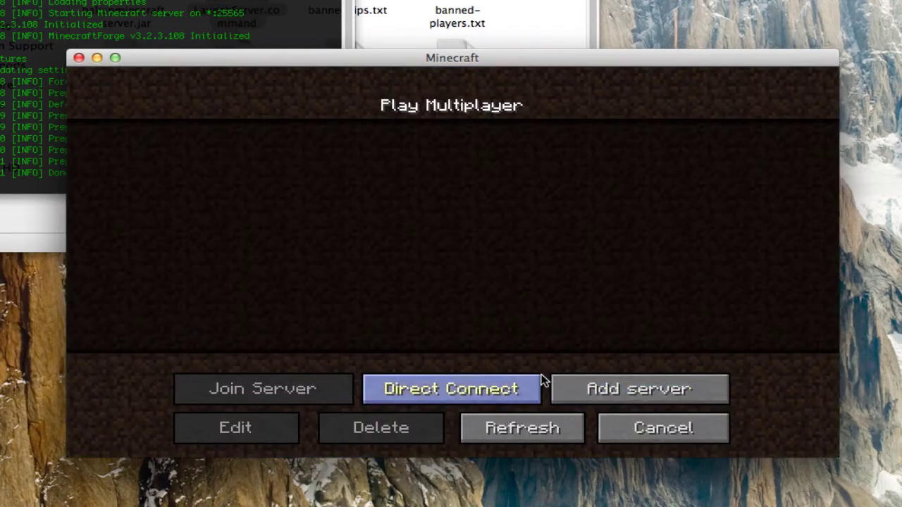
left_click(625, 393)
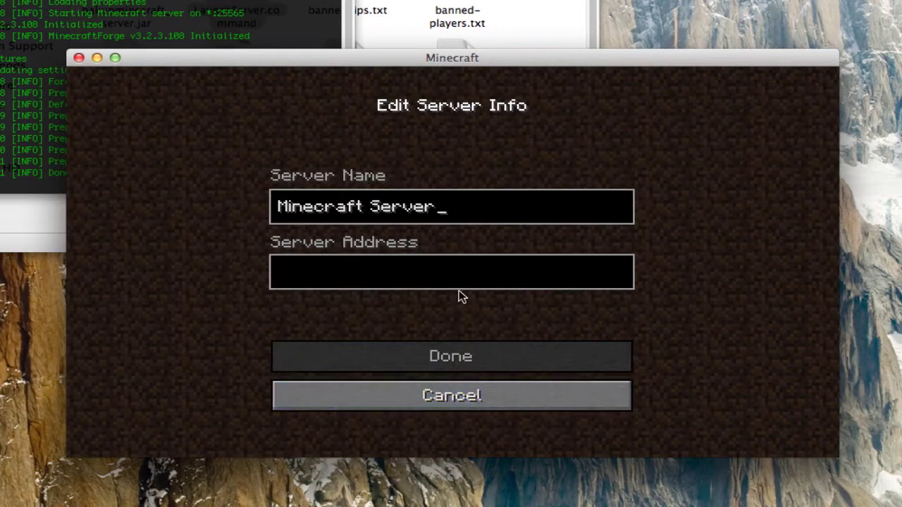
type("l")
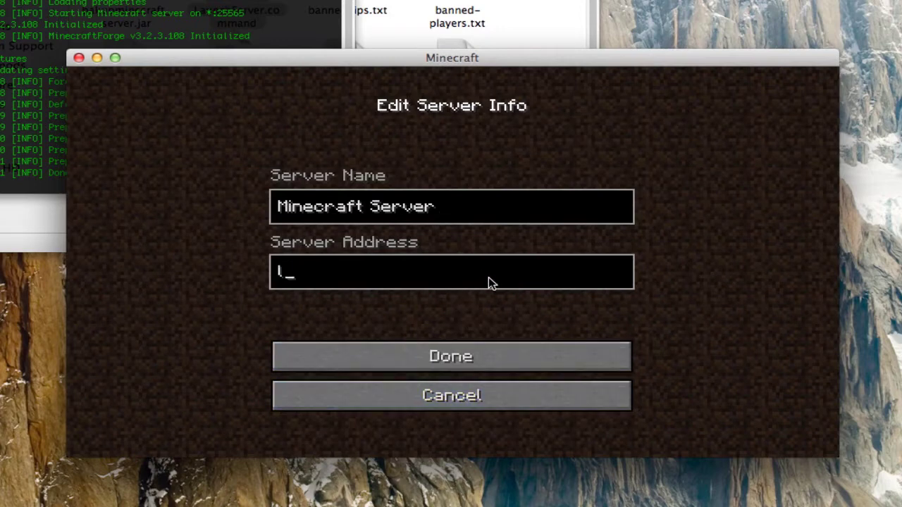
type("ocalhost")
left_click(524, 358)
- Join the localhost server from the multiplayer list and walk forward in the world
left_click(506, 224)
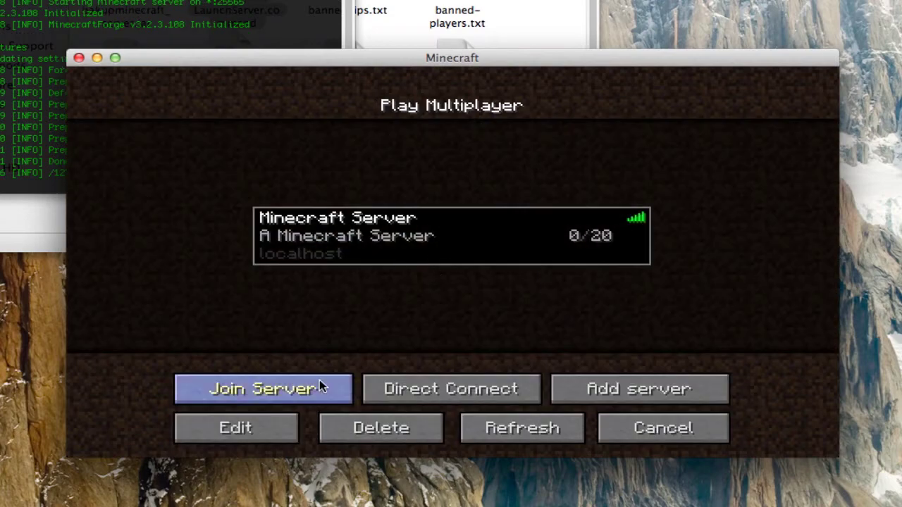
left_click(321, 383)
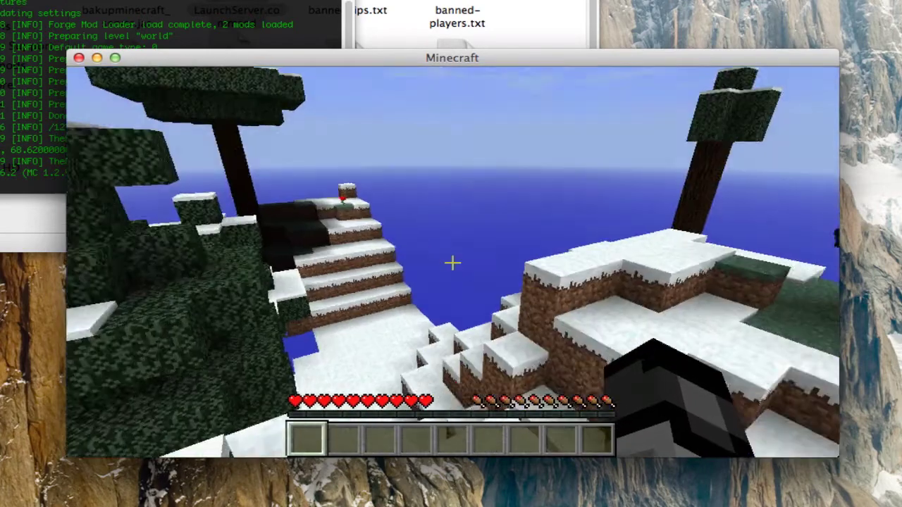
key("w")
- Change the Advanced OpenGL and Render Distance video settings, and return to the snowy world
key("Escape")
left_click(452, 310)
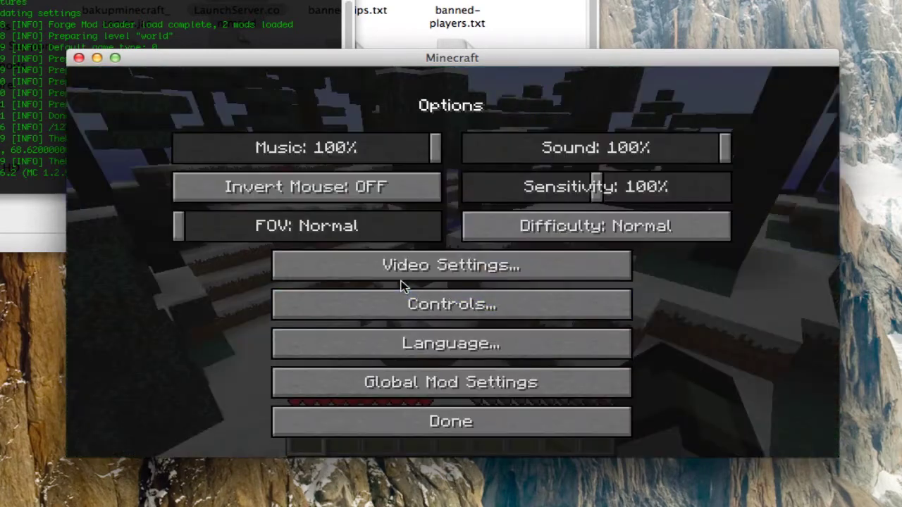
left_click(408, 268)
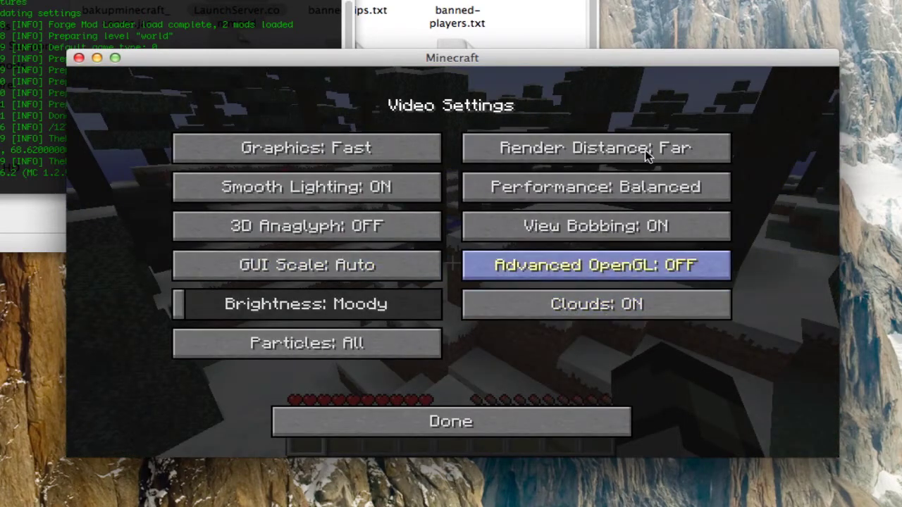
left_click(596, 265)
left_click(647, 157)
key("Escape")
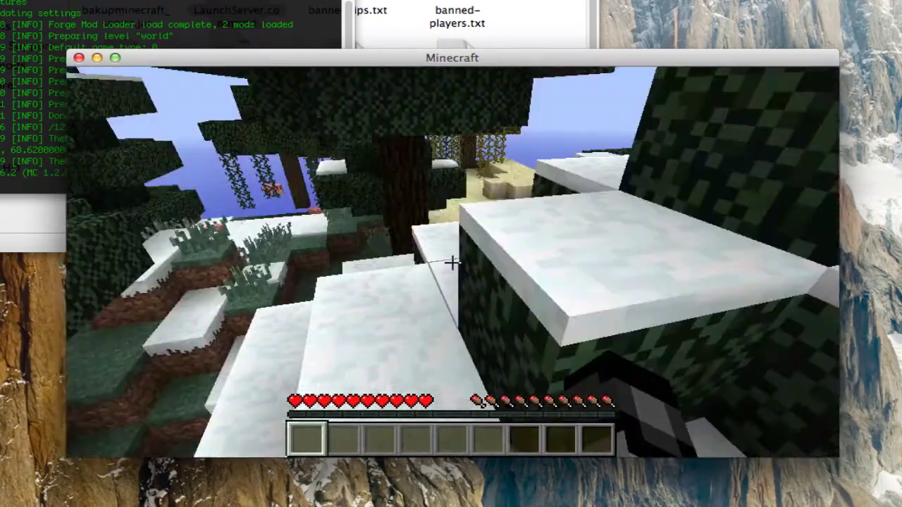
left_click(452, 263)
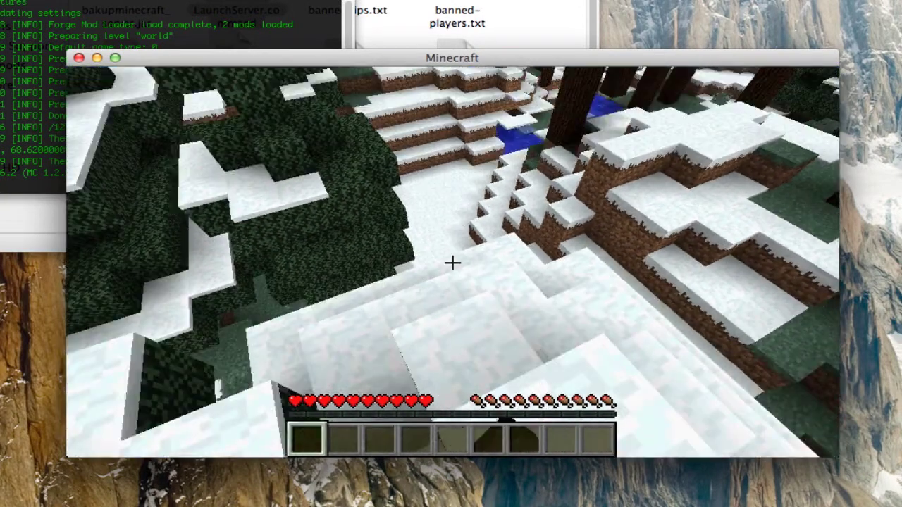
- Give the player operator status with the op command in the server console, and resume the game
key("Escape")
left_click(53, 183)
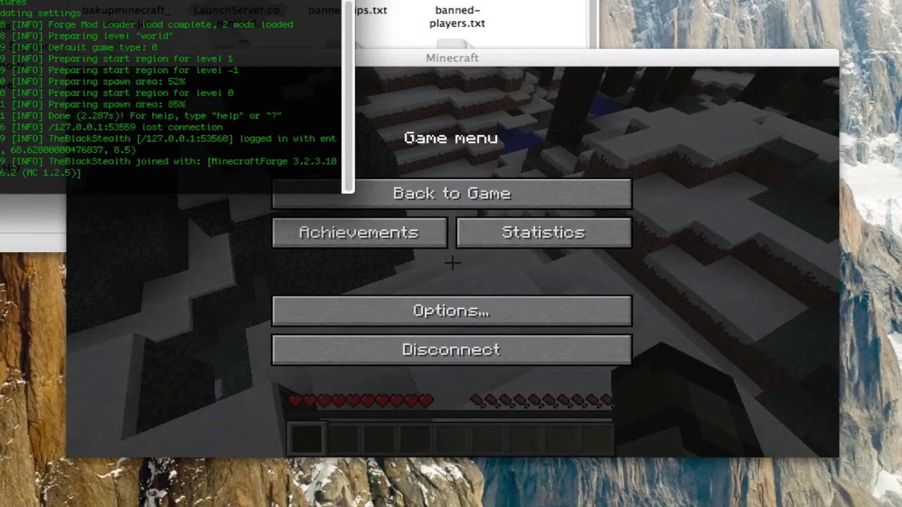
key("Return")
left_click(413, 140)
left_click(495, 197)
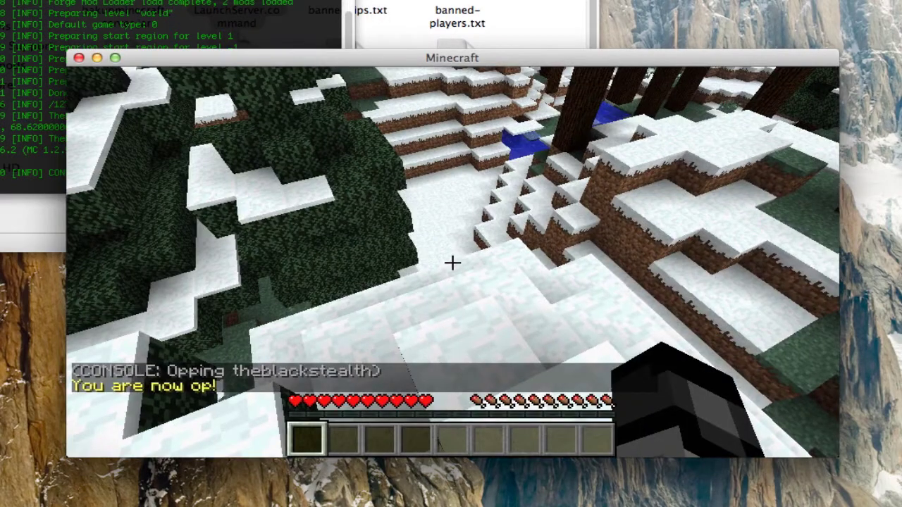
- Set the player's game mode to 1 with the /gamemode command and fly over to the sandy area
type("/g")
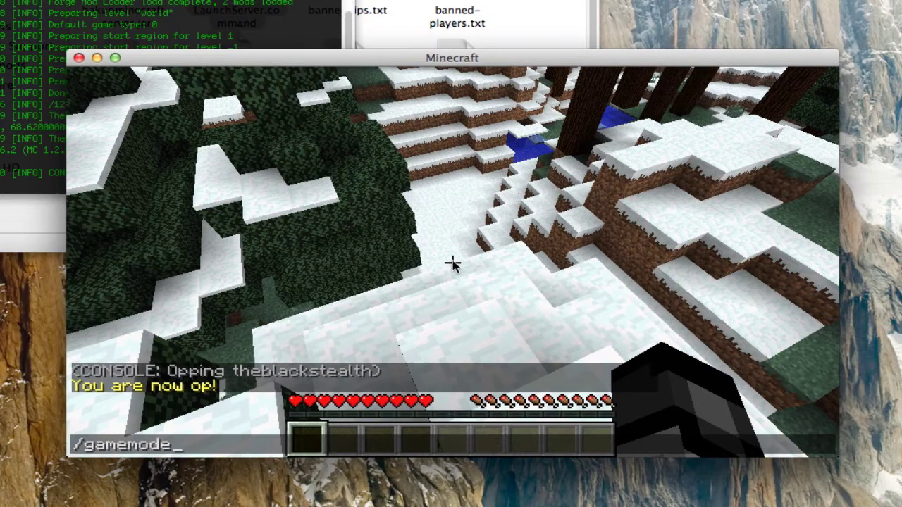
type("amemode")
key("Return")
type("/")
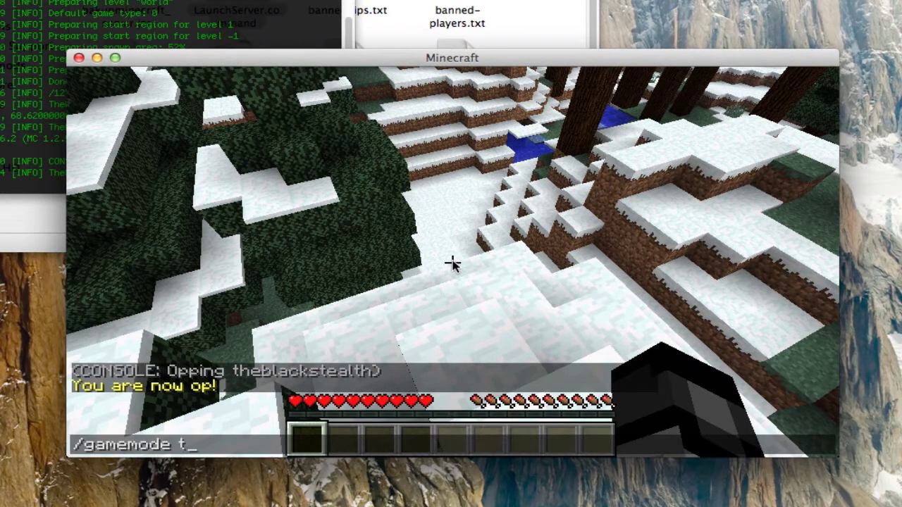
key("Return")
key("space")
key("space")
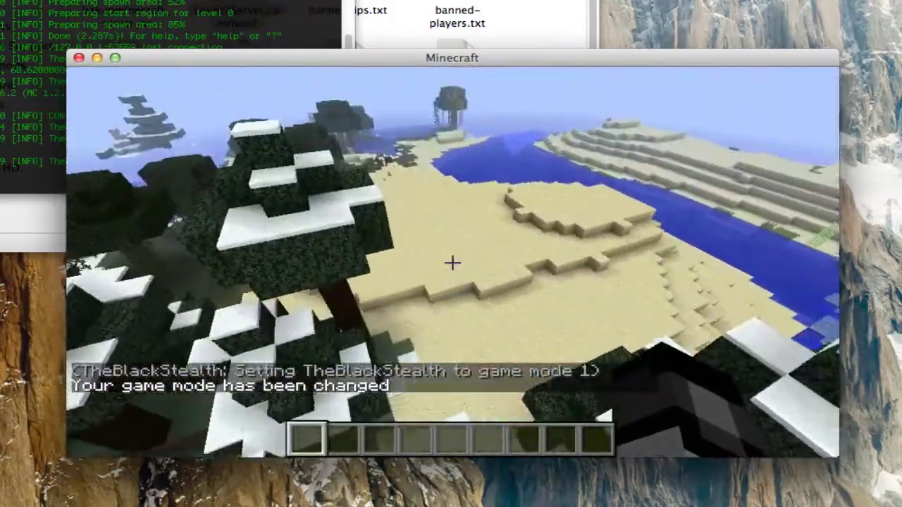
key("space")
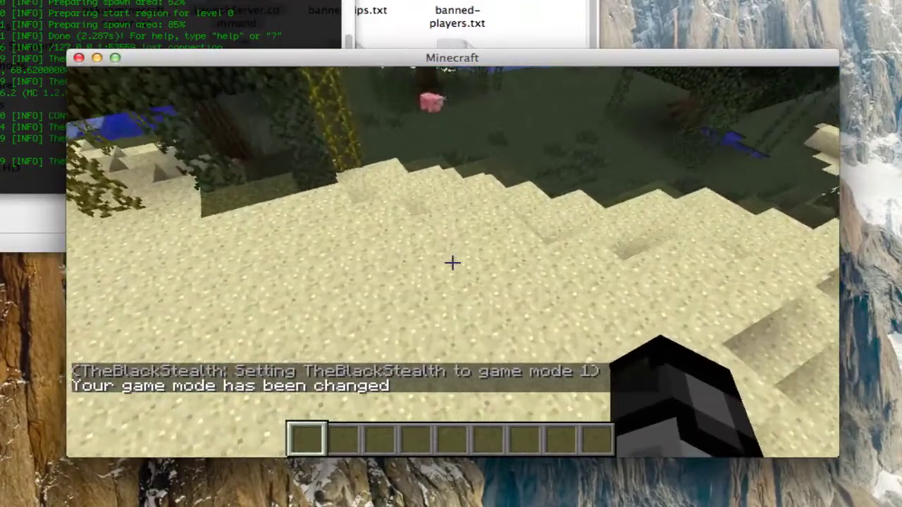
- Spawn 3 creatures of type Bird through DrZhark's Mo'Creatures global mod settings, and return to the game
key("Escape")
left_click(450, 321)
left_click(465, 374)
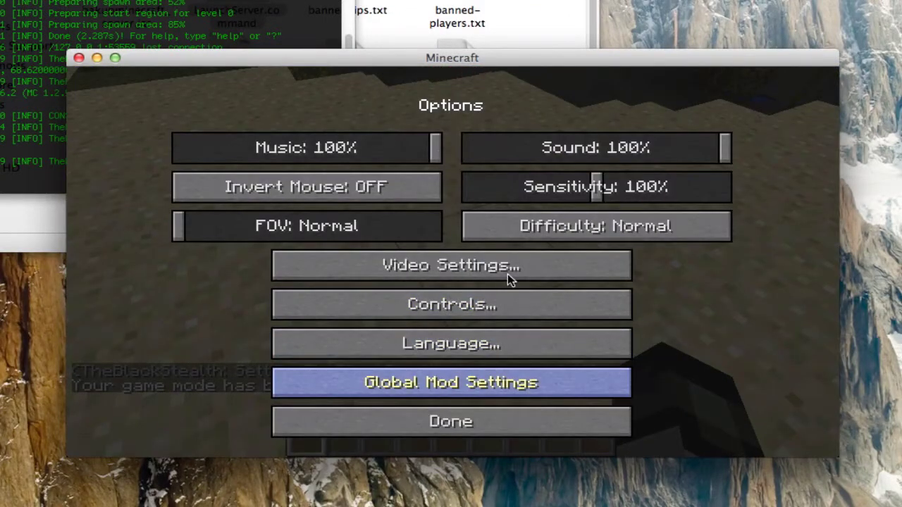
left_click(403, 145)
left_click(612, 258)
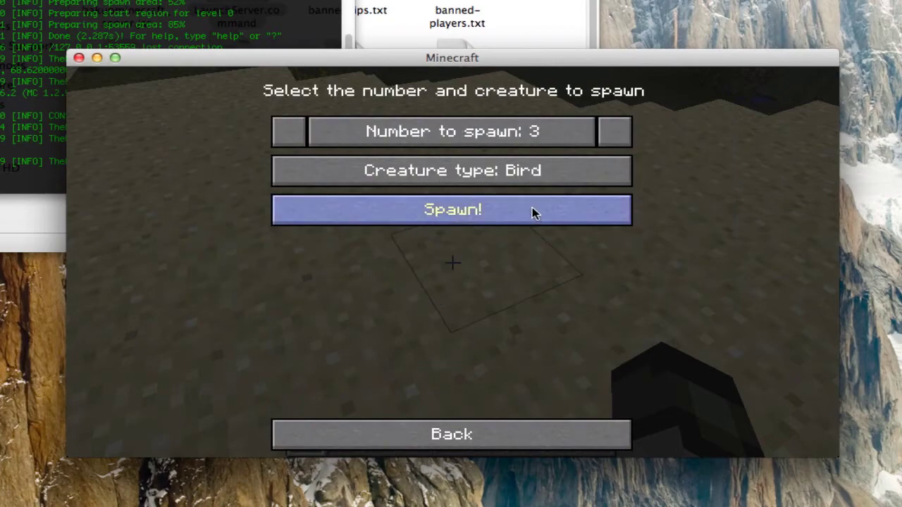
left_click(532, 209)
left_click(493, 425)
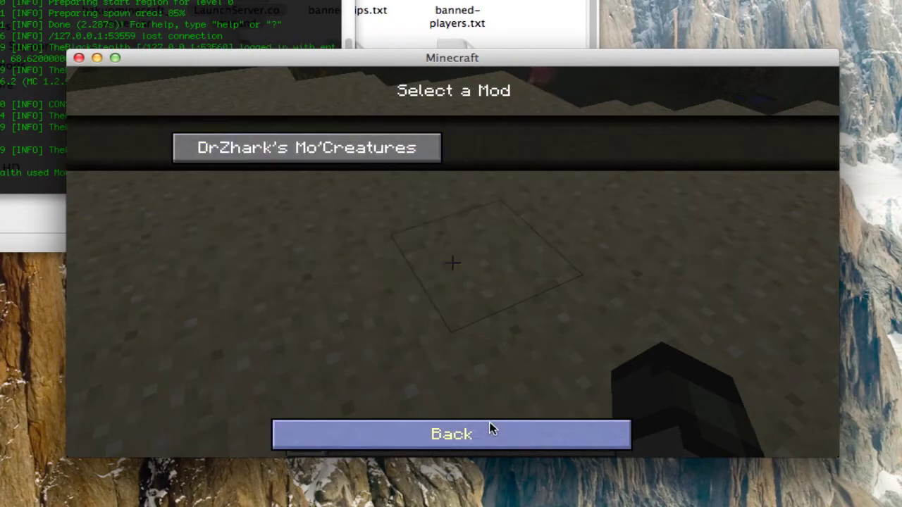
left_click(489, 426)
left_click(485, 420)
left_click(608, 194)
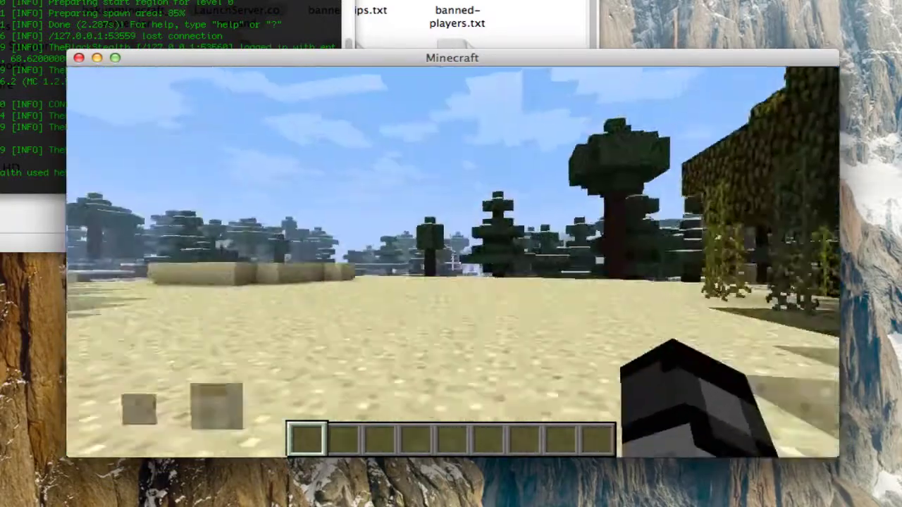
- Walk off the sand into the grassy hollow and break the tall grass beside the dirt ledge
key("w")
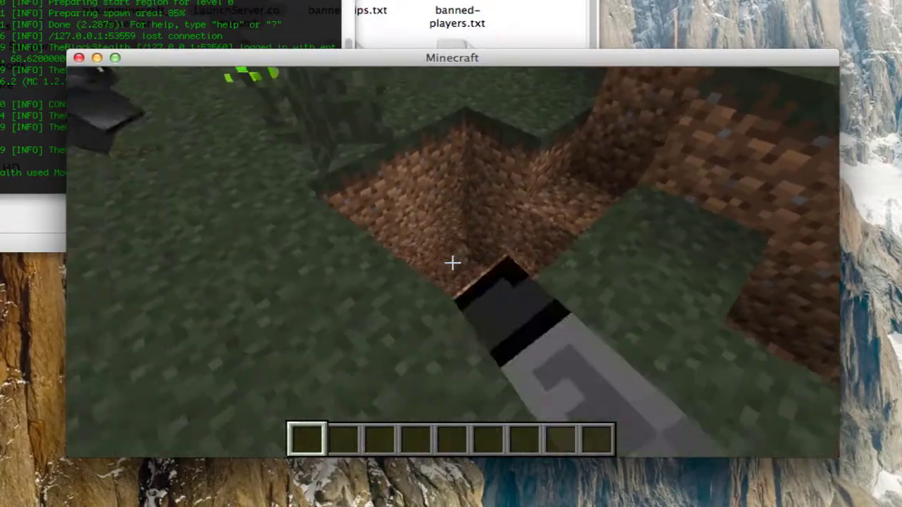
key("Escape")
left_click(426, 314)
key("Escape")
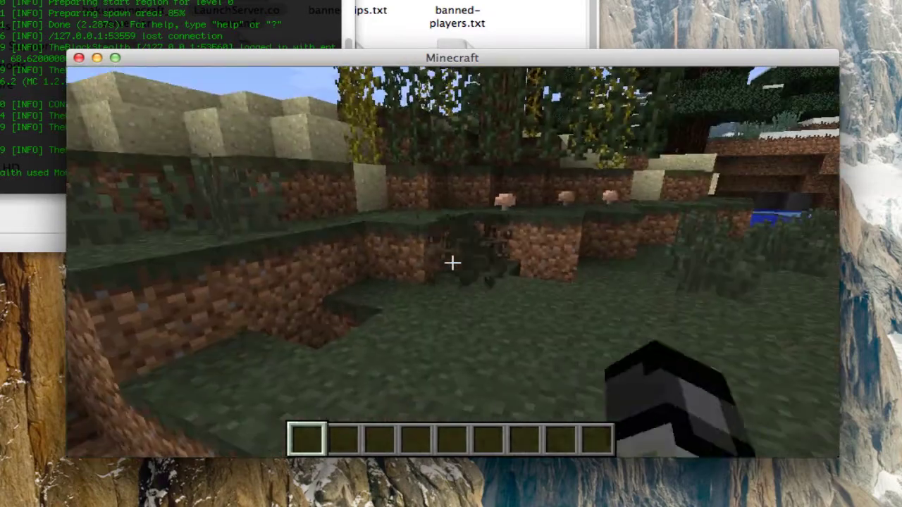
left_click(452, 263)
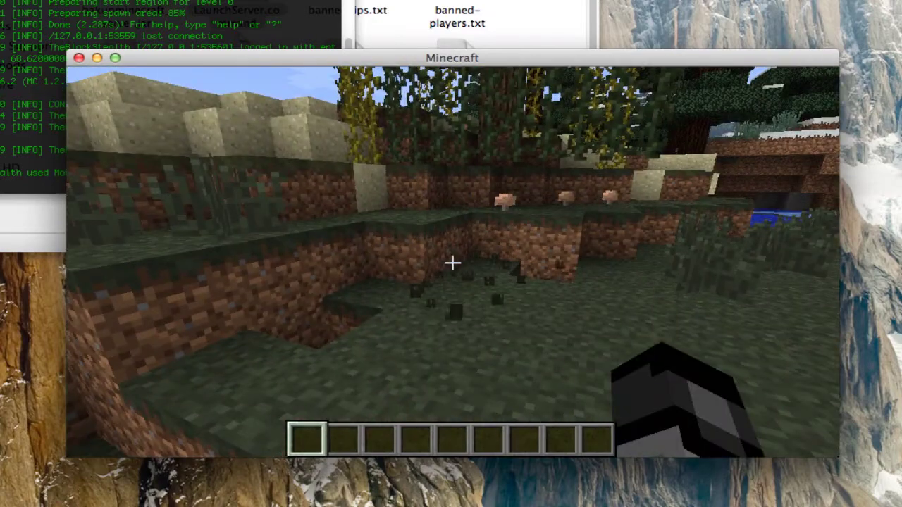
- Walk on through the clearing toward the water and trees, breaking more tall grass along the way
key("t")
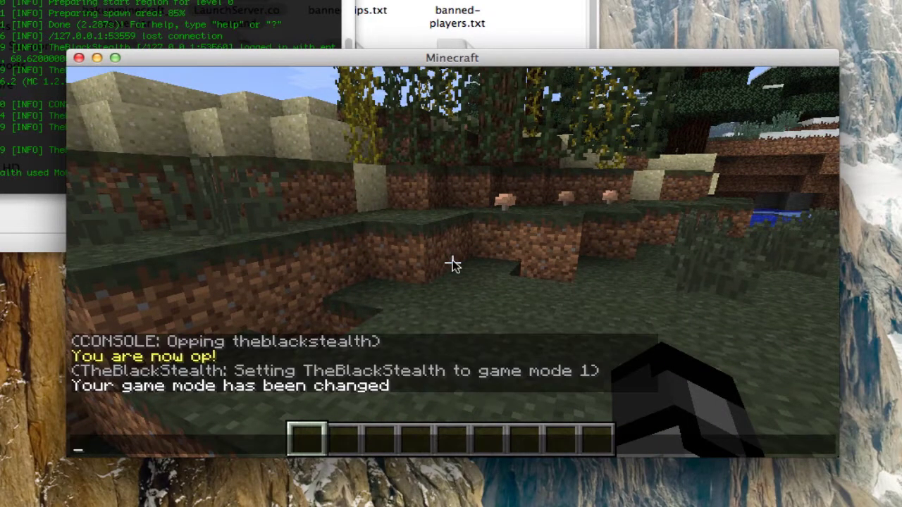
key("Escape")
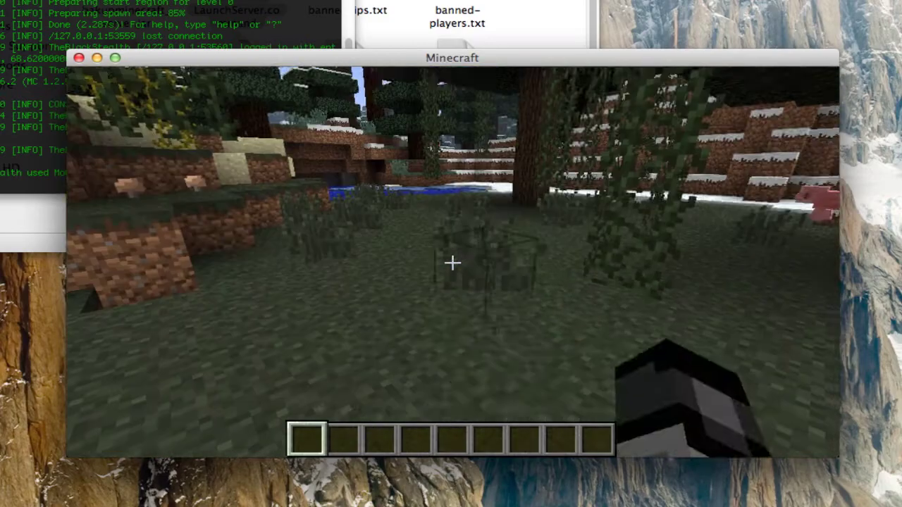
left_click(453, 263)
left_click(452, 262)
key("w")
left_click(452, 262)
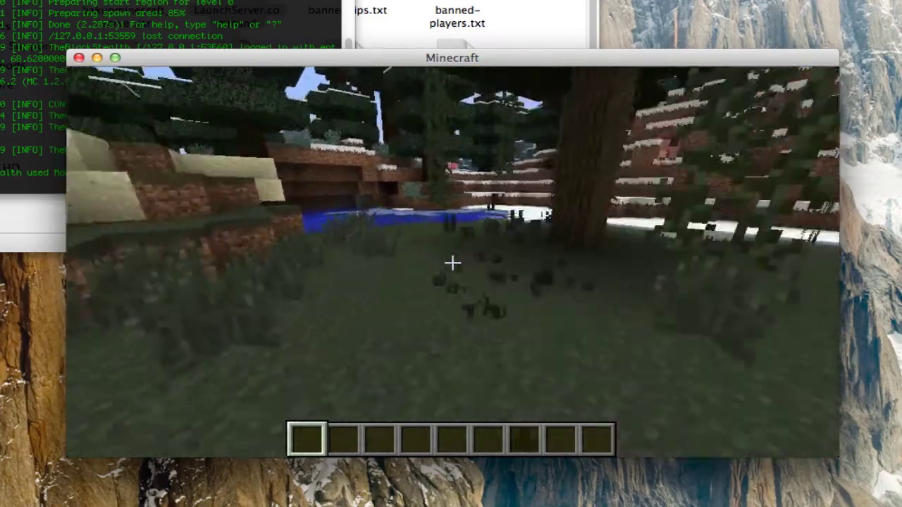